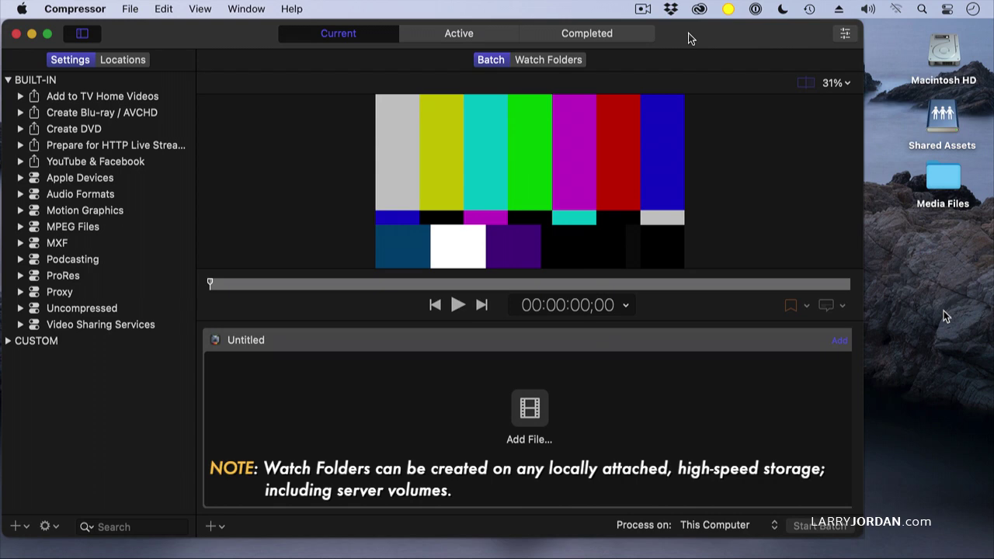
# Step: Make two new desktop folders named 'Add Watermark' and 'Watermark Added'
pyautogui.press('super+shift+n')
pyautogui.write('Ad')
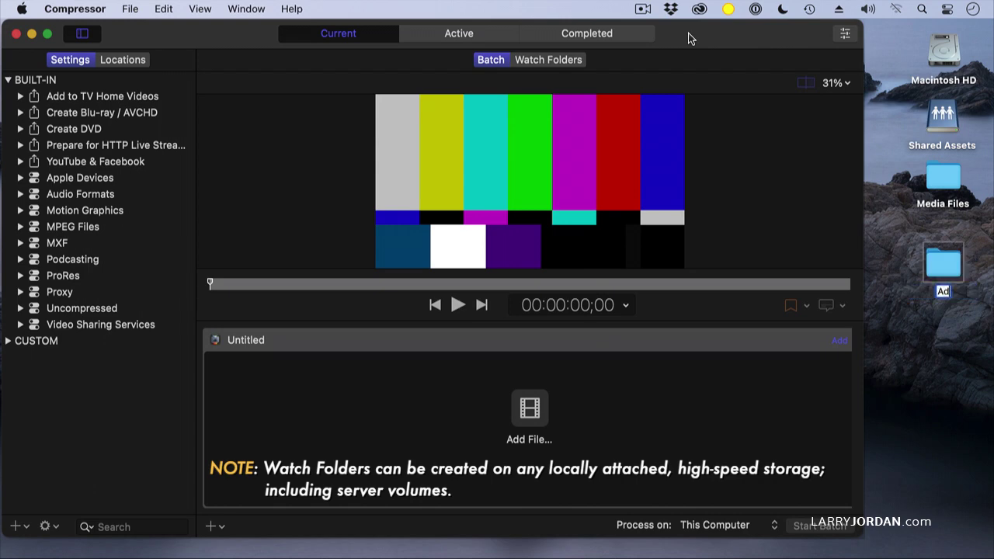
pyautogui.write('d Watermark')
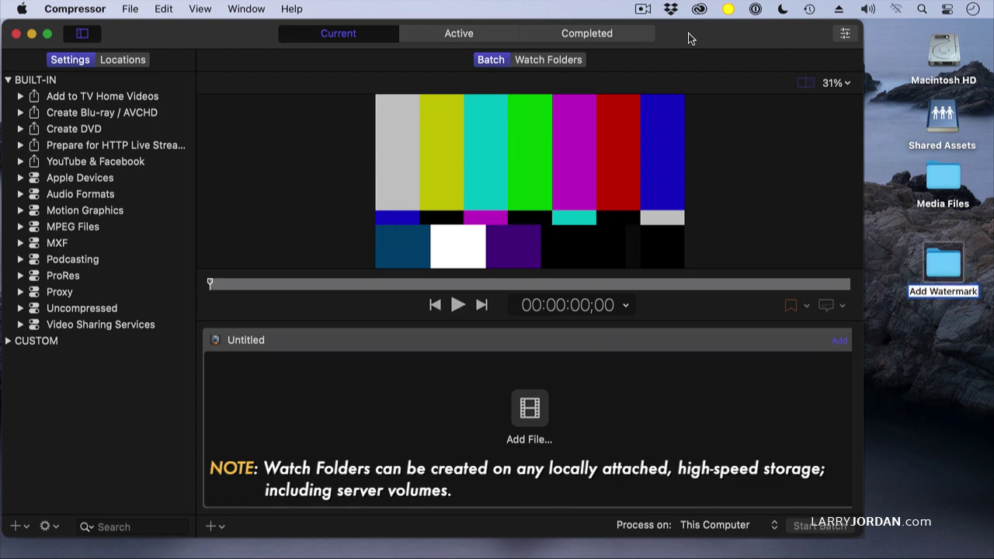
pyautogui.press('Return')
pyautogui.press('super+shift+n')
pyautogui.write('Wa')
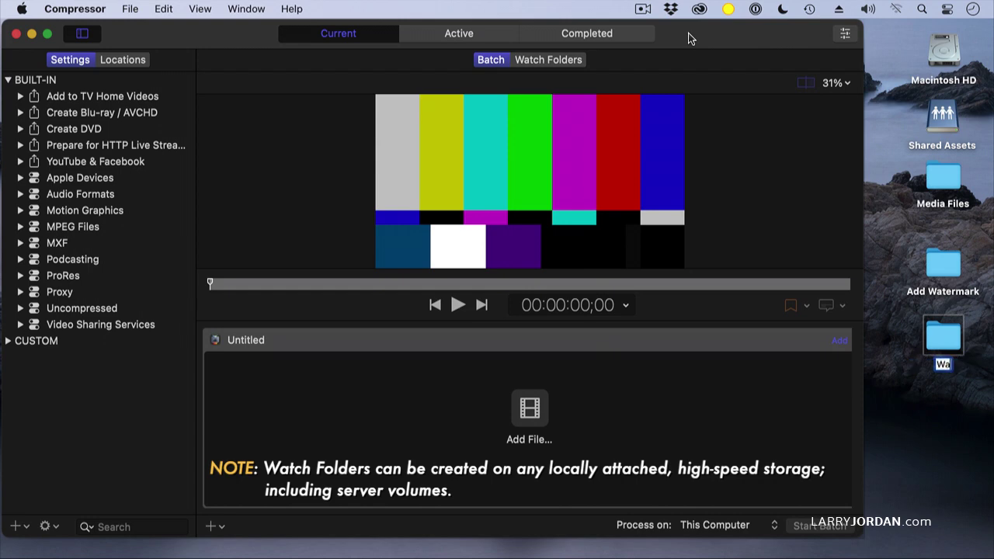
pyautogui.write('termark Added')
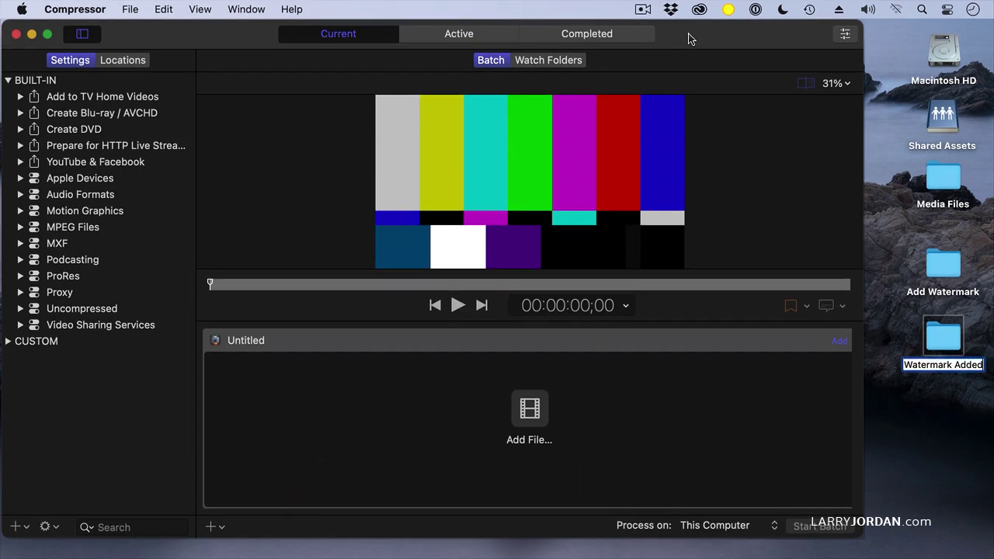
pyautogui.press('Return')
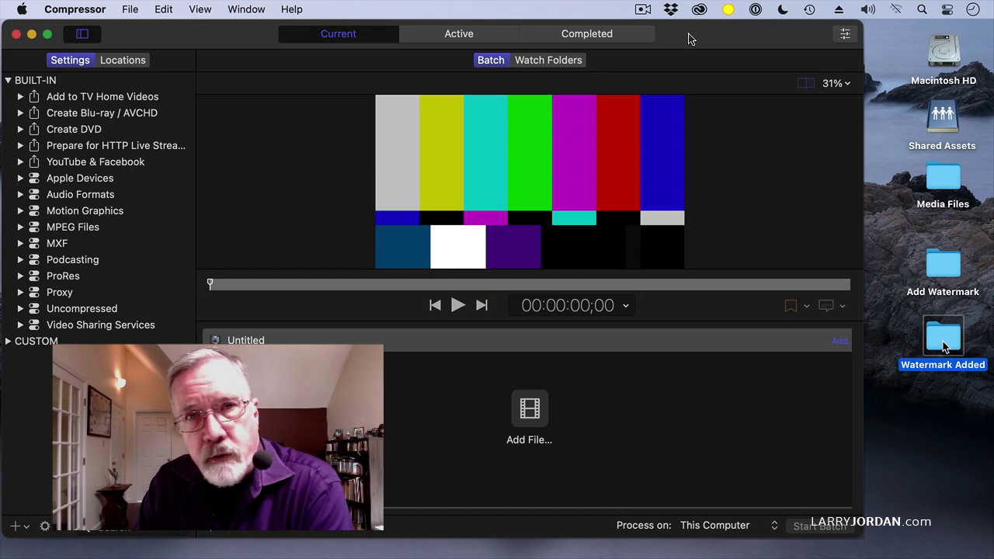
# Step: Bring the Compressor window back in front of Finder
pyautogui.click(690, 35)
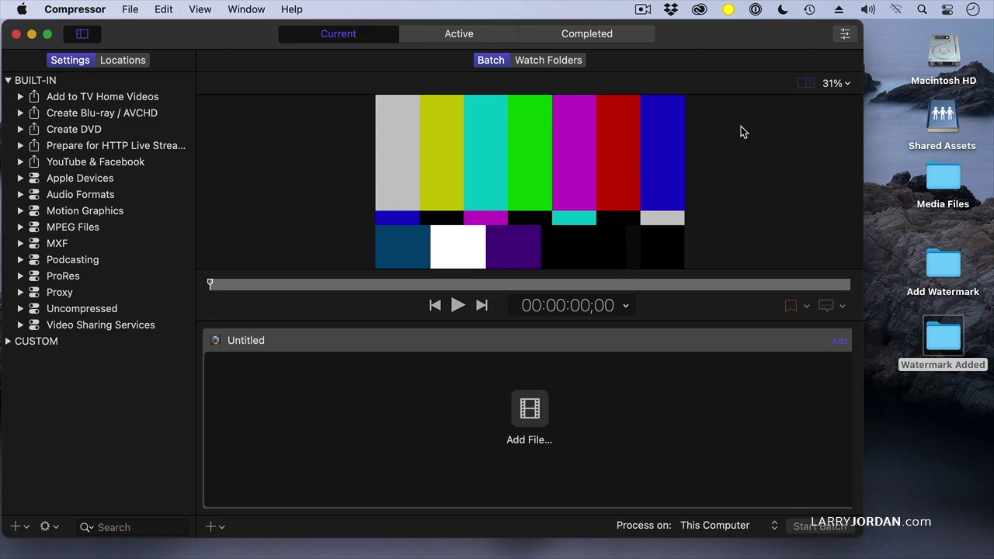
# Step: In Watch Folders, add the desktop Add Watermark folder as a new watch folder
pyautogui.click(545, 61)
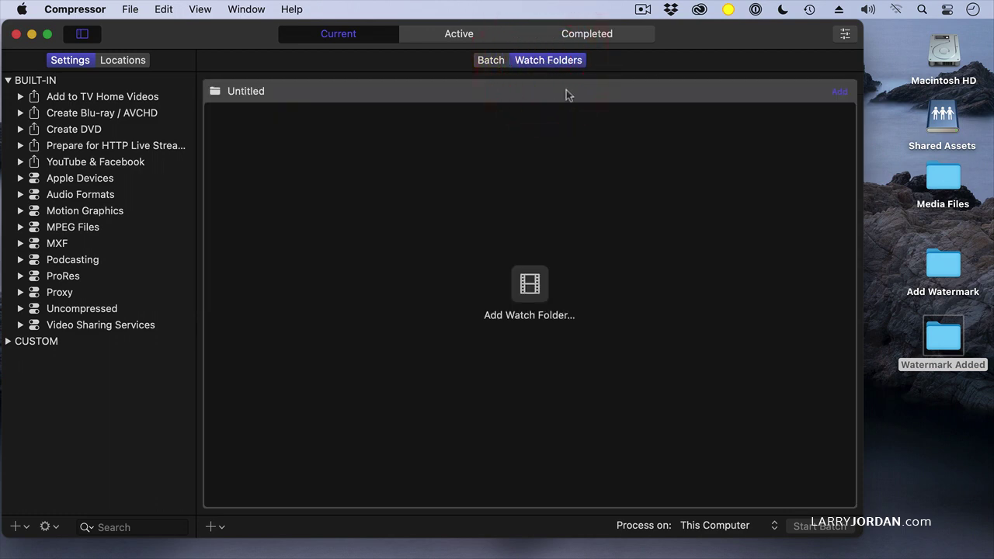
pyautogui.click(925, 266)
pyautogui.moveTo(924, 266); pyautogui.dragTo(364, 162)
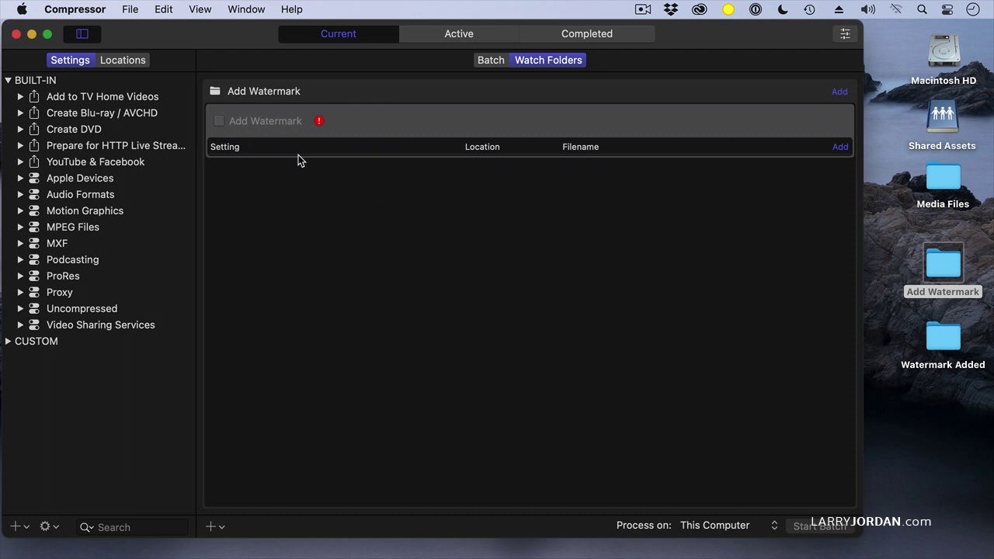
# Step: Assign the CUSTOM setting 'Add Watermark ONLY' to the Add Watermark watch folder
pyautogui.click(8, 341)
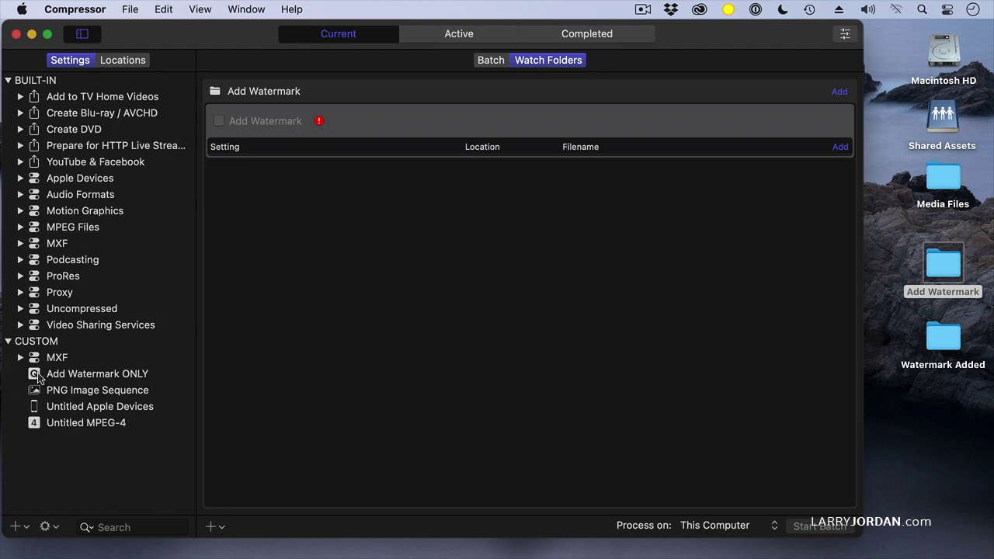
pyautogui.moveTo(35, 375); pyautogui.dragTo(347, 152)
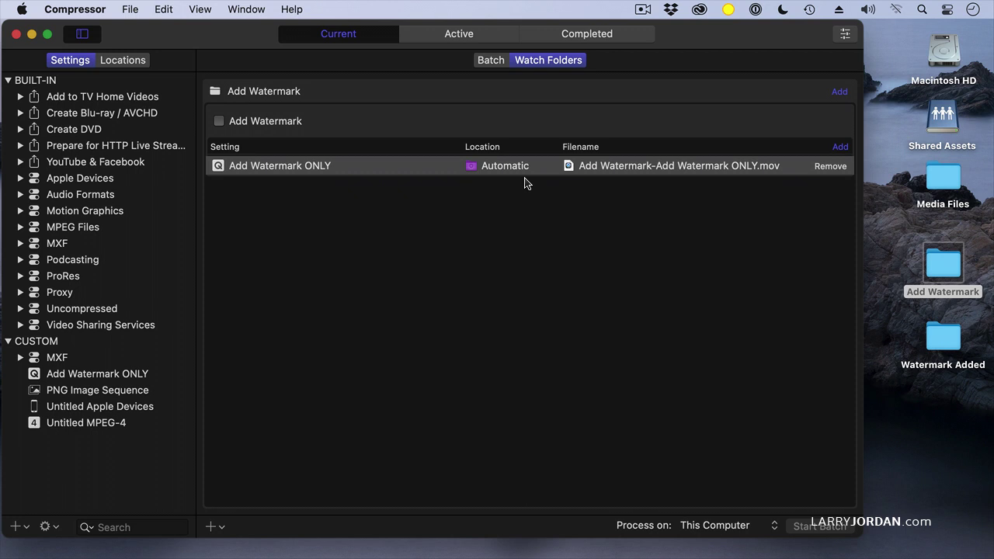
pyautogui.click(636, 166)
pyautogui.click(637, 166)
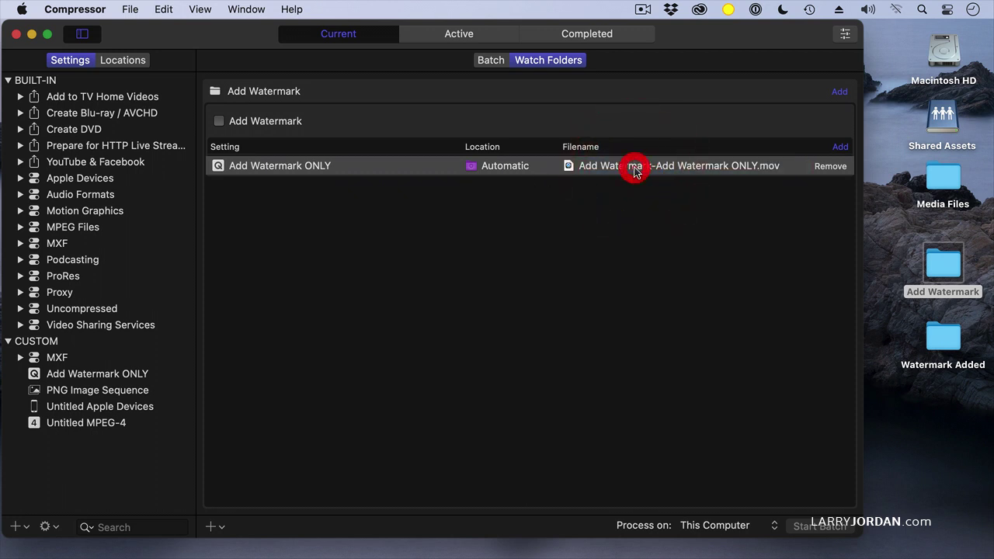
pyautogui.click(638, 165)
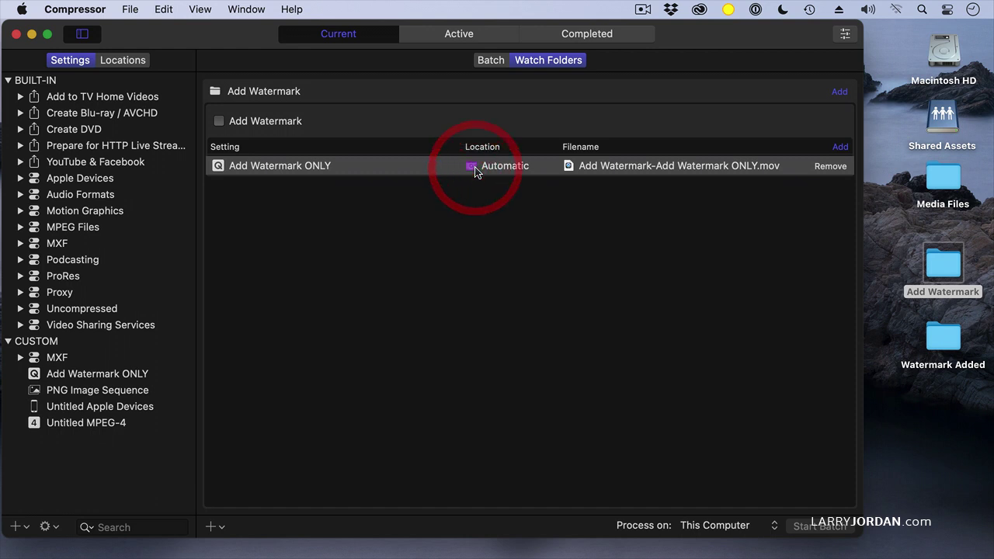
# Step: Change the watch folder's output Location from Automatic to Desktop > Watermark Added
pyautogui.rightClick(510, 166)
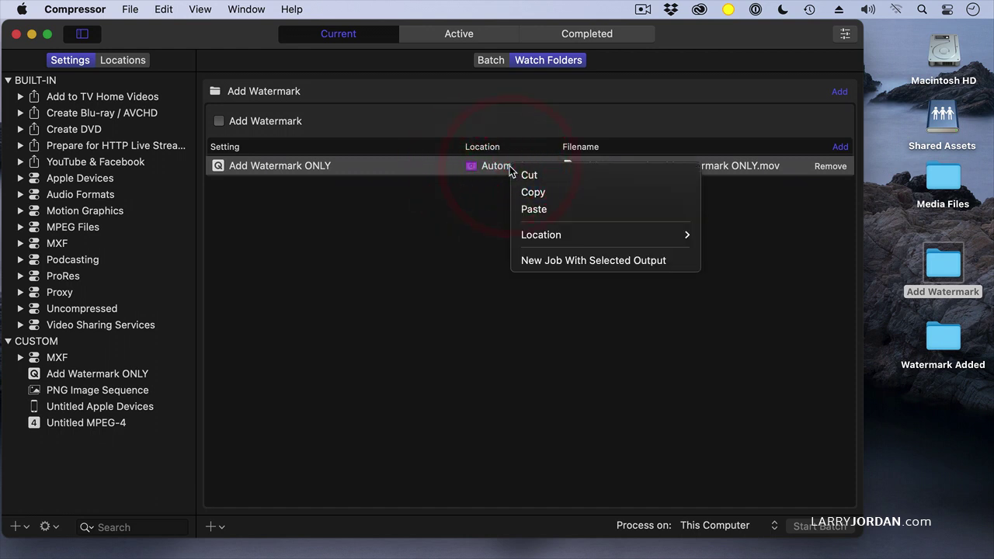
pyautogui.moveTo(576, 239)
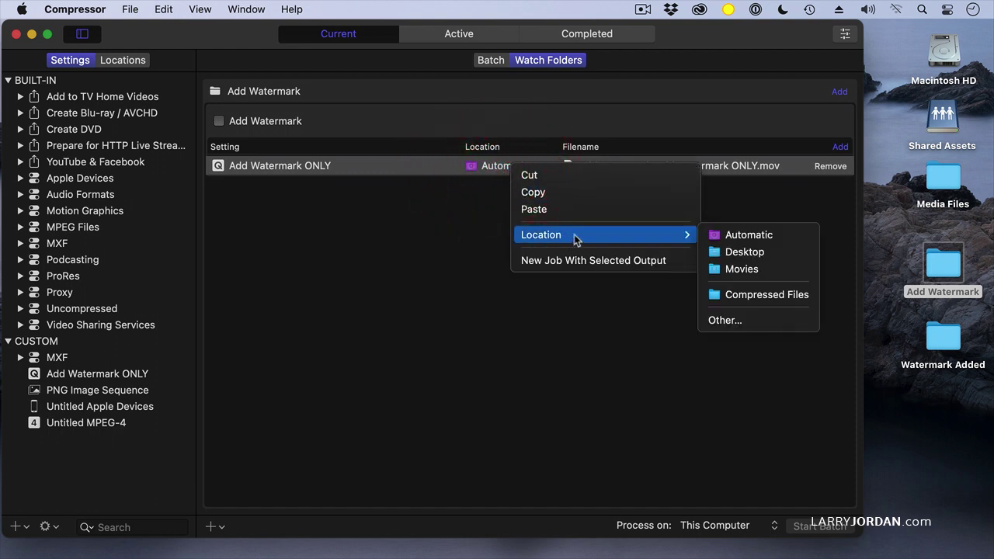
pyautogui.click(721, 318)
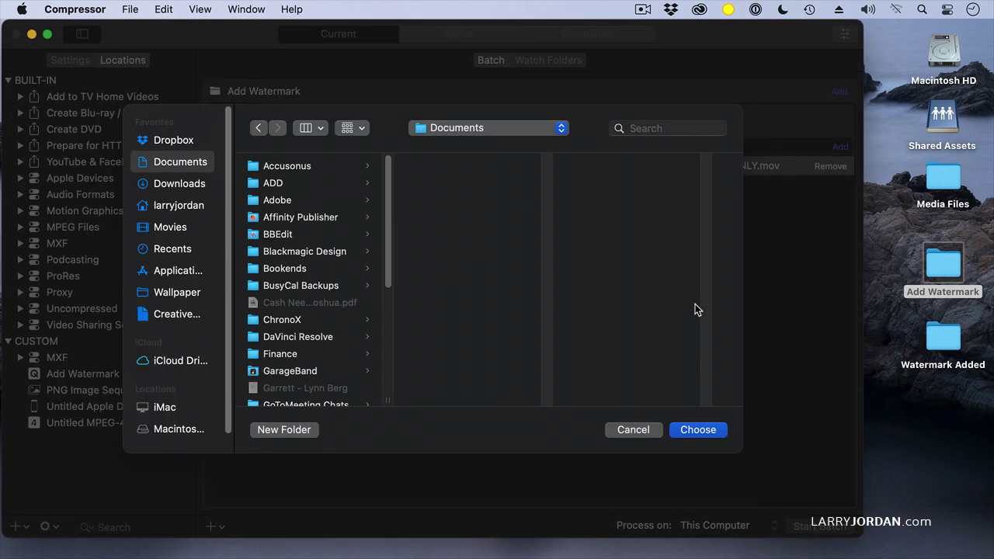
pyautogui.scroll(-10, 435, 232)
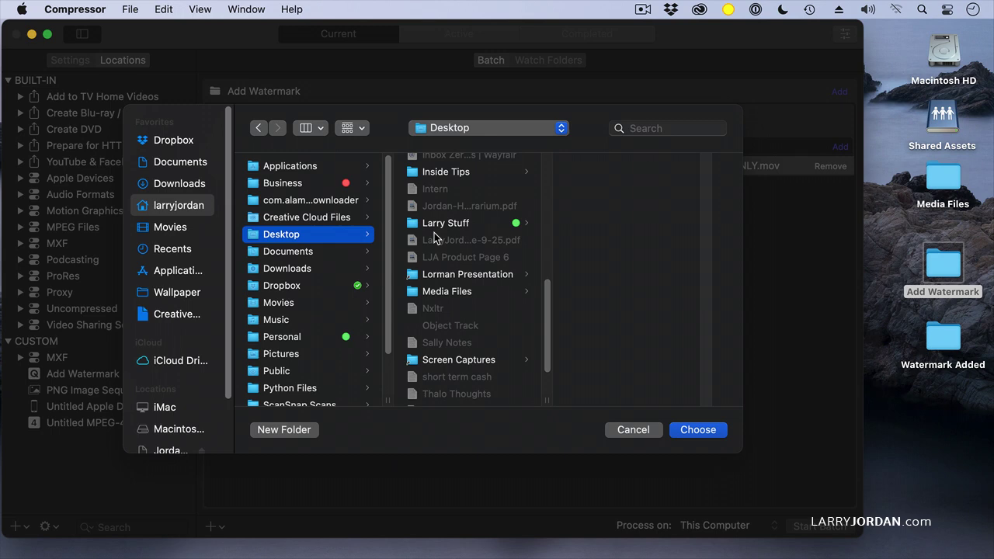
pyautogui.scroll(-3, 438, 290)
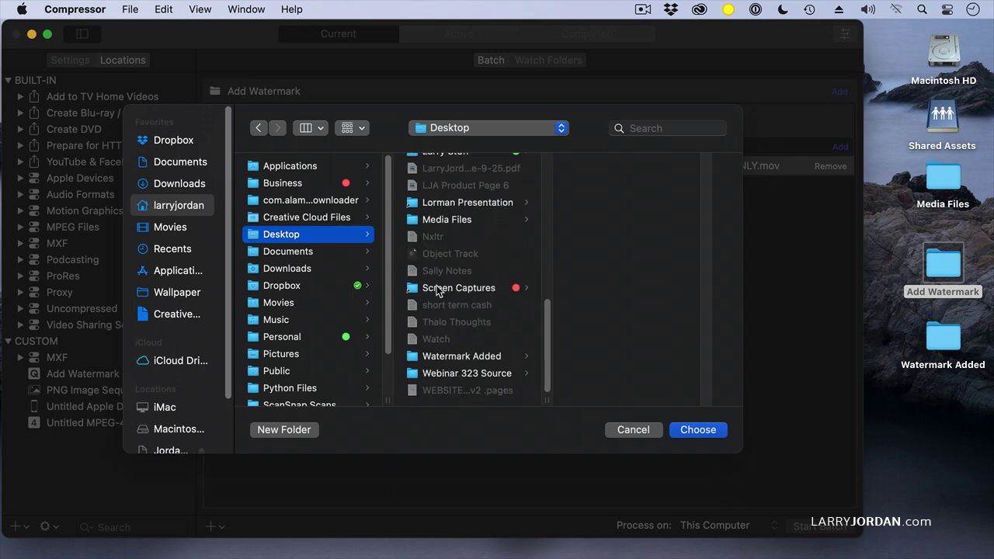
pyautogui.click(450, 356)
pyautogui.click(689, 429)
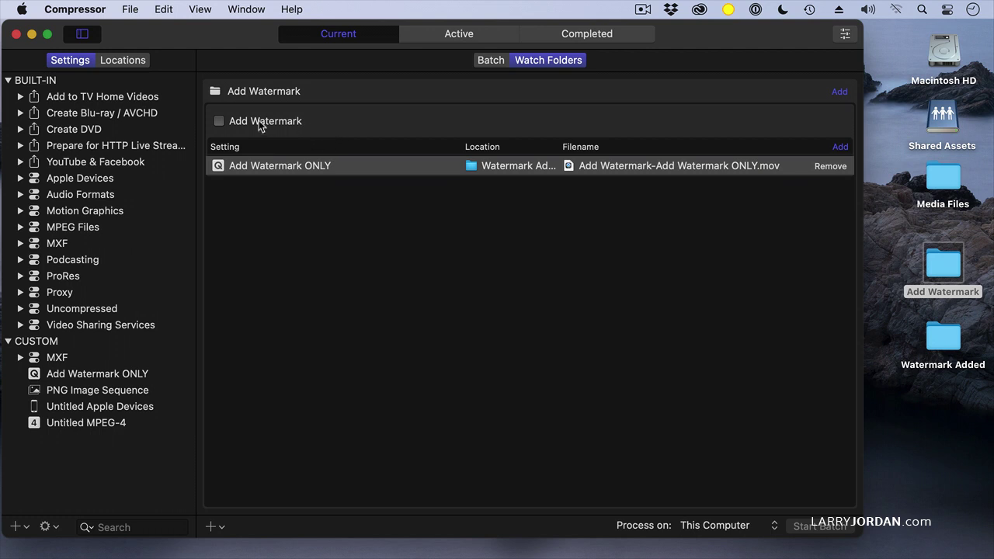
# Step: Tick the checkbox to enable the Add Watermark watch folder
pyautogui.click(219, 121)
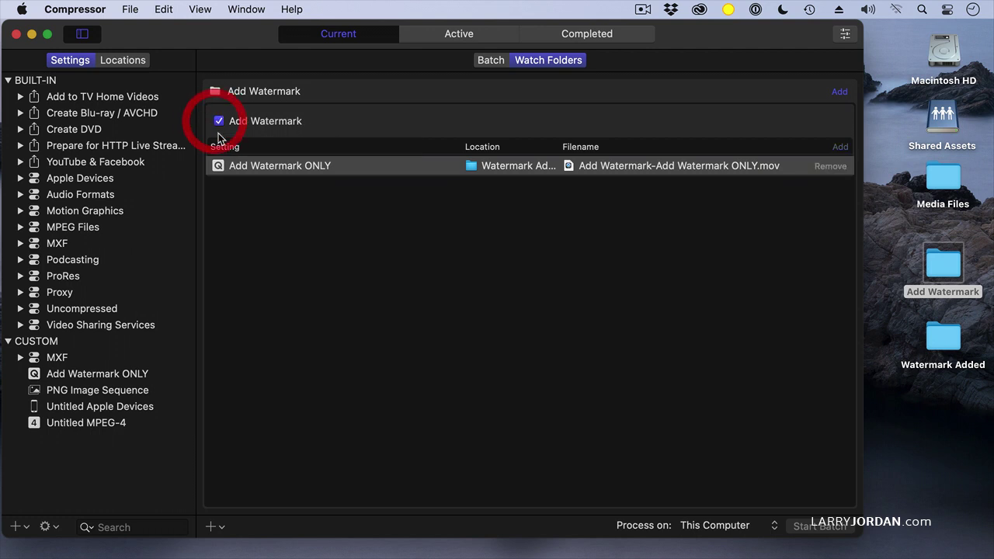
pyautogui.click(219, 122)
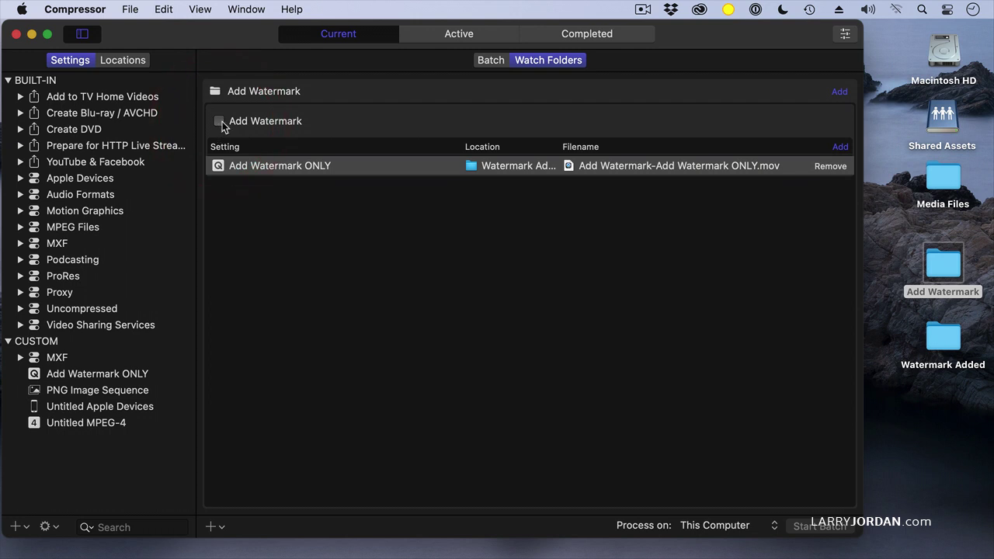
pyautogui.click(221, 123)
# Step: Open the Media Files folder and preview Peaks 10.mov
pyautogui.click(938, 170)
pyautogui.doubleClick(937, 170)
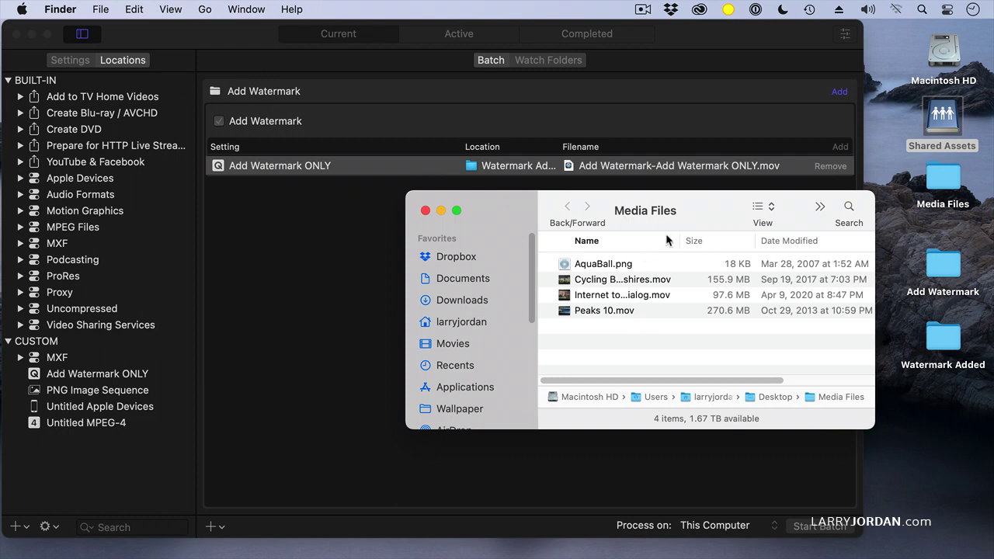
pyautogui.doubleClick(562, 311)
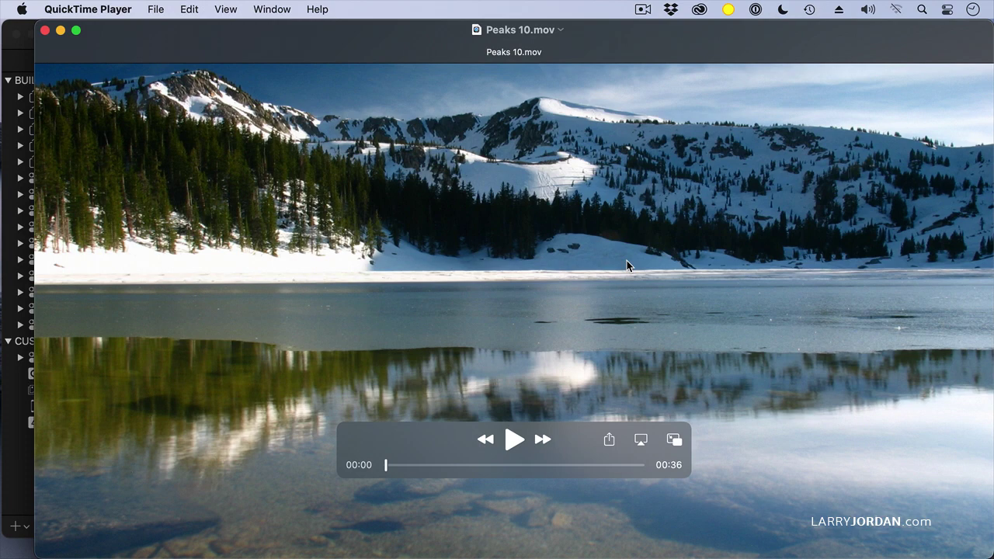
pyautogui.press('super+w')
# Step: Drop Peaks 10.mov into the Add Watermark folder and check its contents
pyautogui.moveTo(566, 313); pyautogui.dragTo(949, 269)
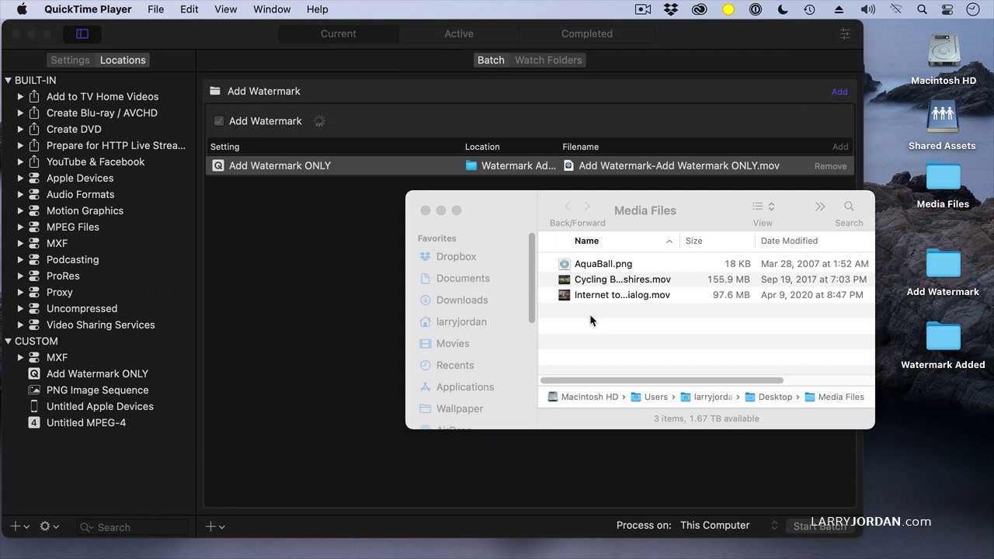
pyautogui.doubleClick(953, 269)
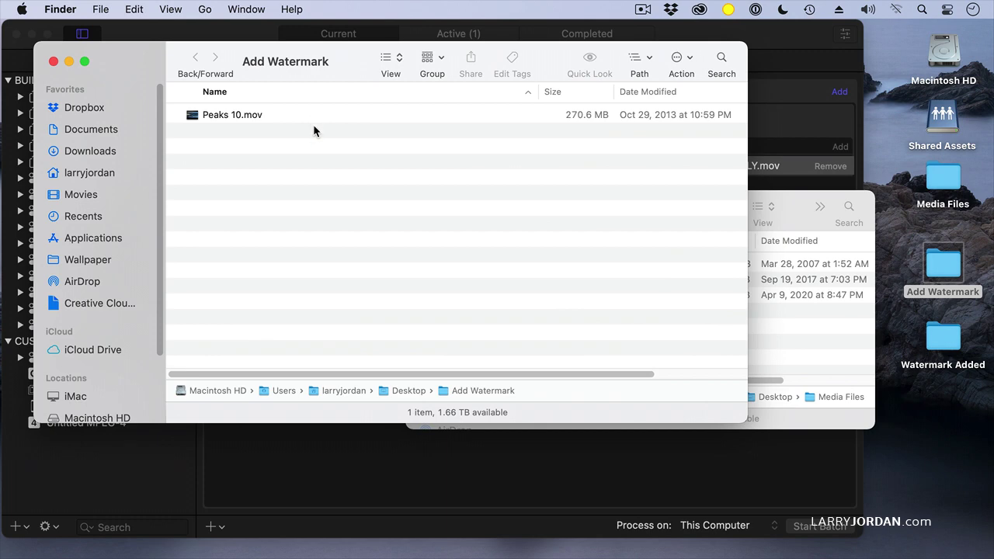
pyautogui.click(358, 68)
pyautogui.press('super+w')
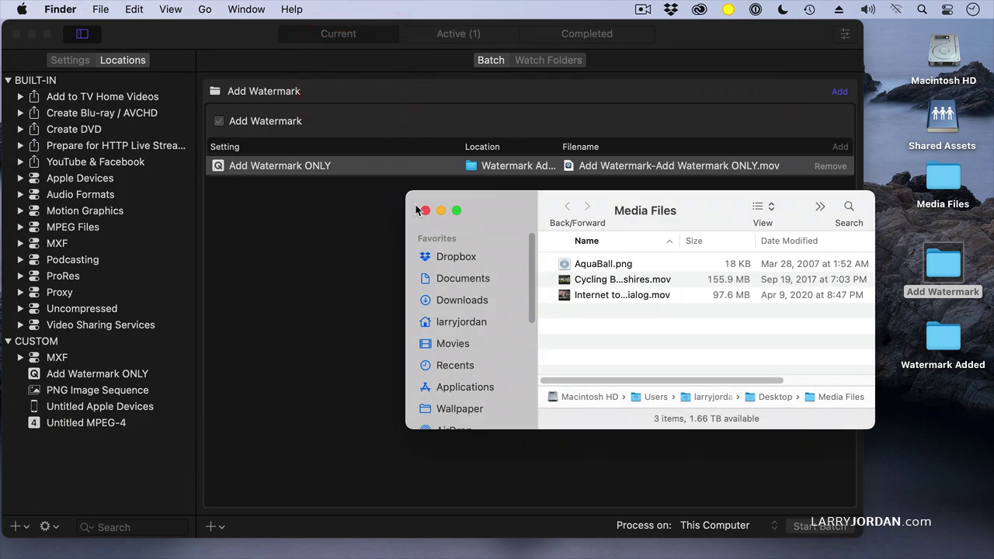
# Step: Close the Media Files window and return to Compressor's Add Watermark watch folder
pyautogui.click(512, 213)
pyautogui.press('super+w')
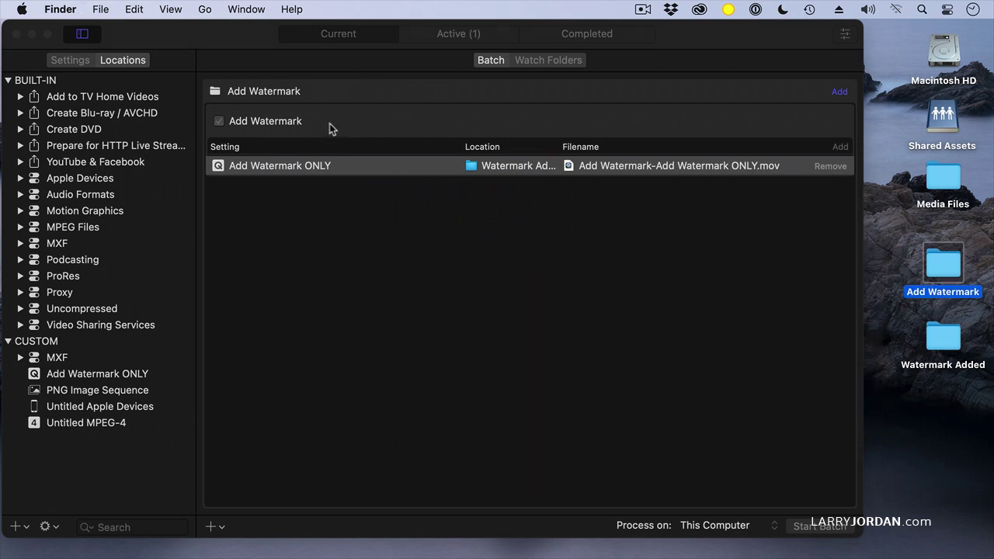
pyautogui.click(333, 125)
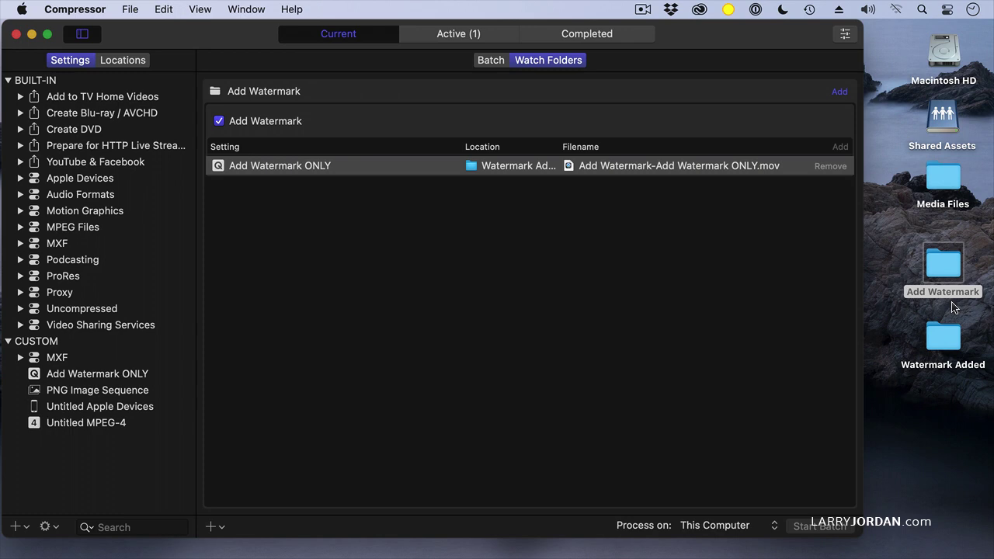
# Step: Open the Watermark Added folder beside Compressor and view the Active Peaks 10 job
pyautogui.doubleClick(949, 338)
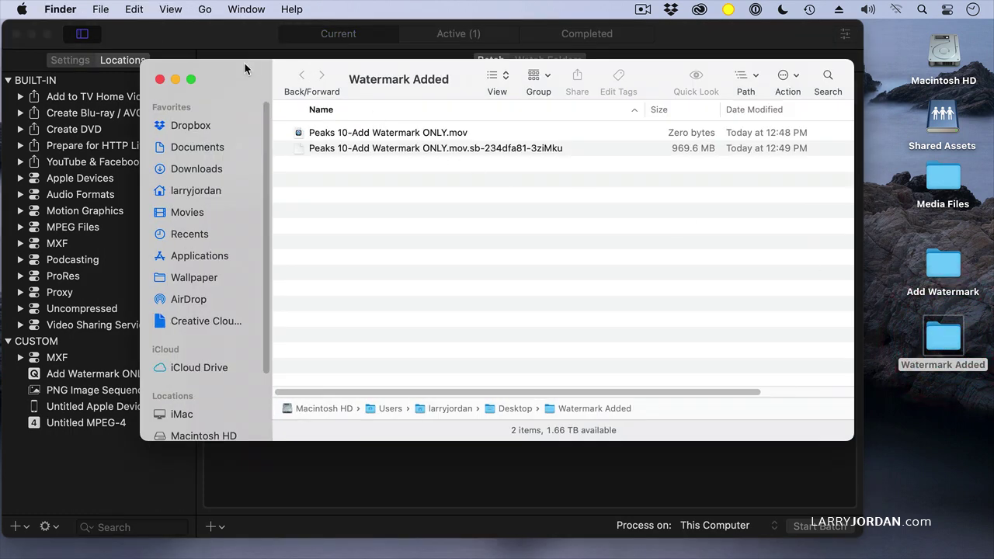
pyautogui.moveTo(246, 64); pyautogui.dragTo(345, 159)
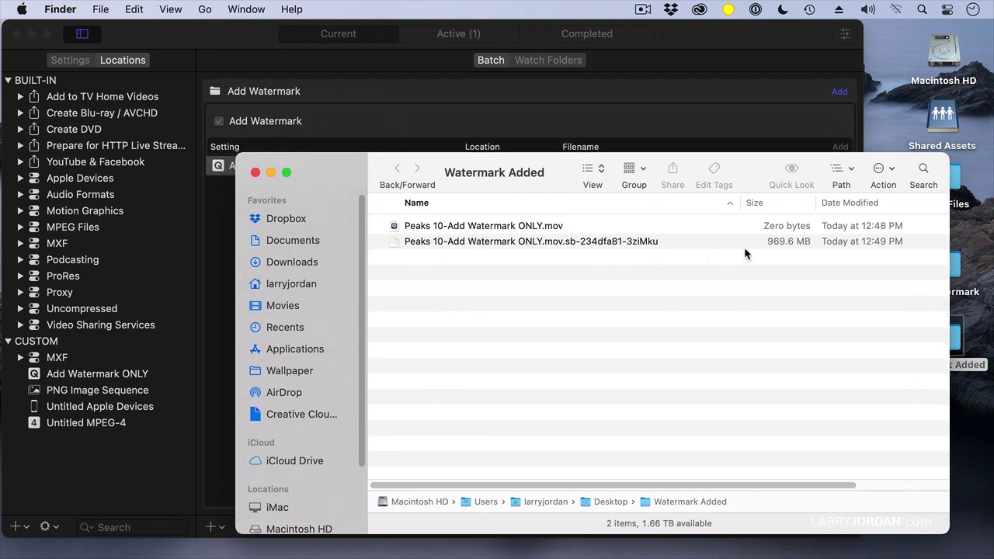
pyautogui.click(424, 39)
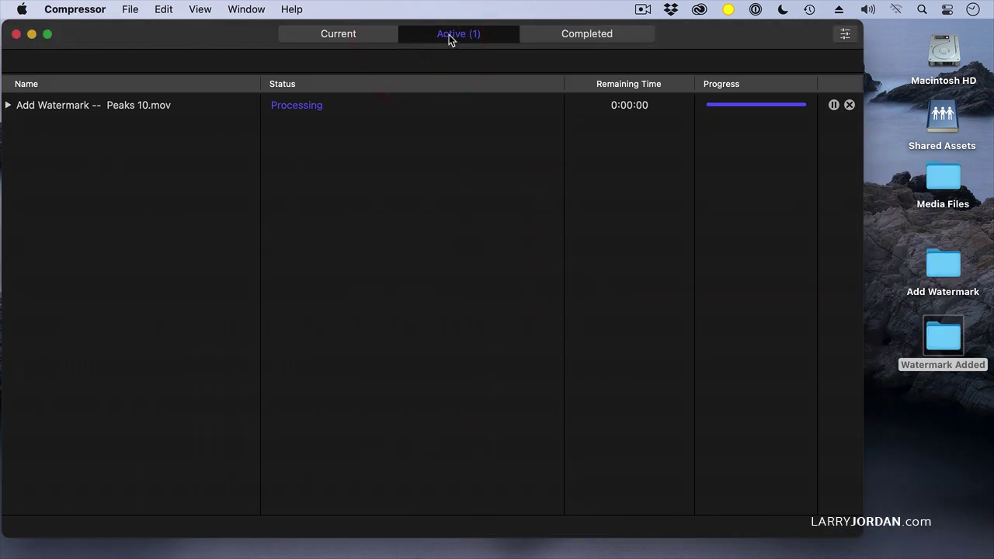
# Step: Expand the Peaks 10 job's output, then show the finished 1.18 GB file in Watermark Added
pyautogui.click(8, 105)
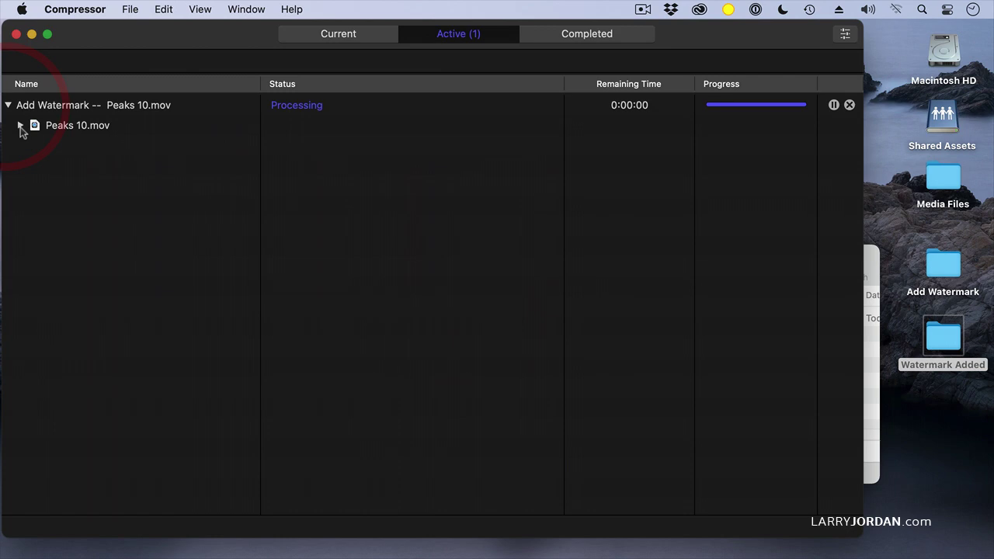
pyautogui.click(21, 126)
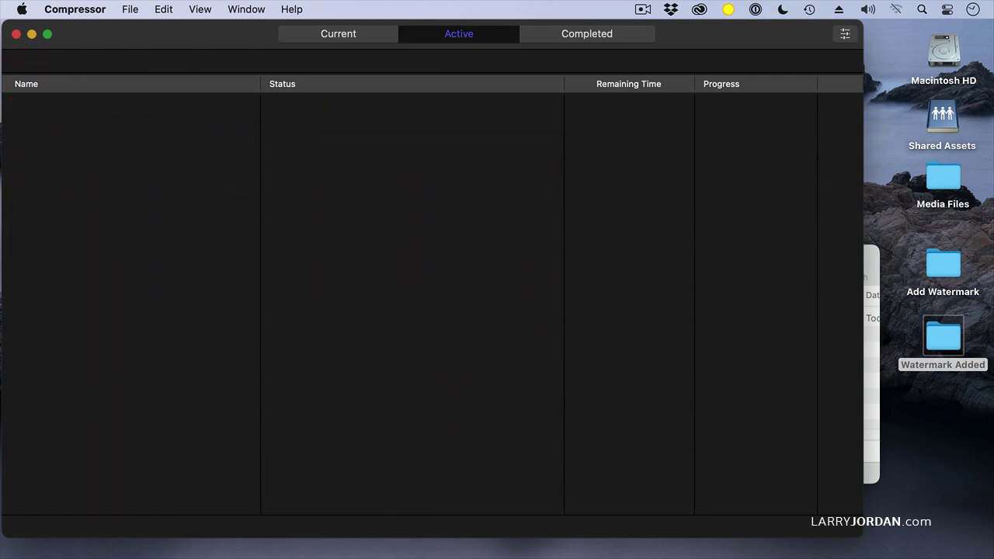
pyautogui.click(373, 34)
pyautogui.click(869, 365)
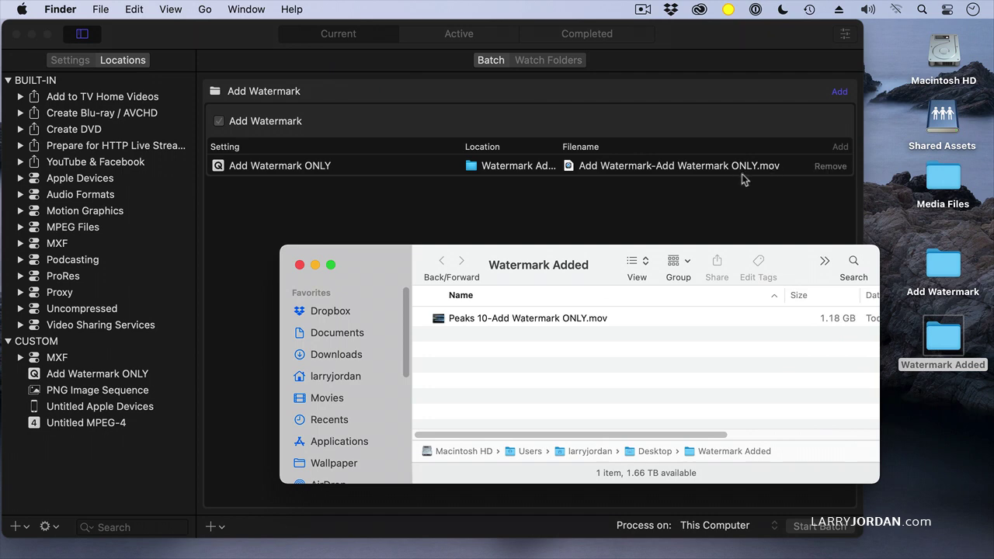
# Step: Open Peaks 10-Add Watermark ONLY.mov in QuickTime and verify 1920 × 1080 ProRes 4444
pyautogui.doubleClick(531, 320)
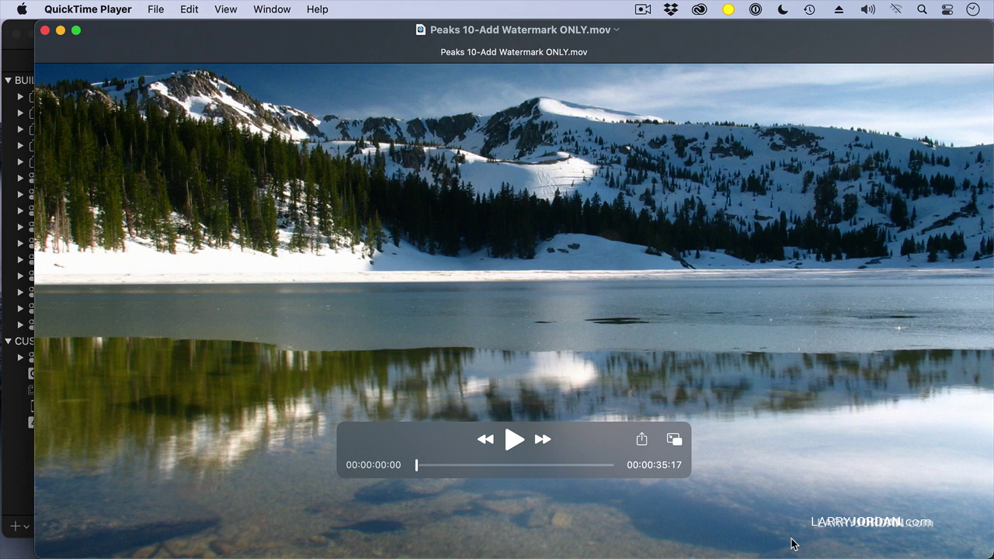
pyautogui.click(515, 237)
pyautogui.press('super+i')
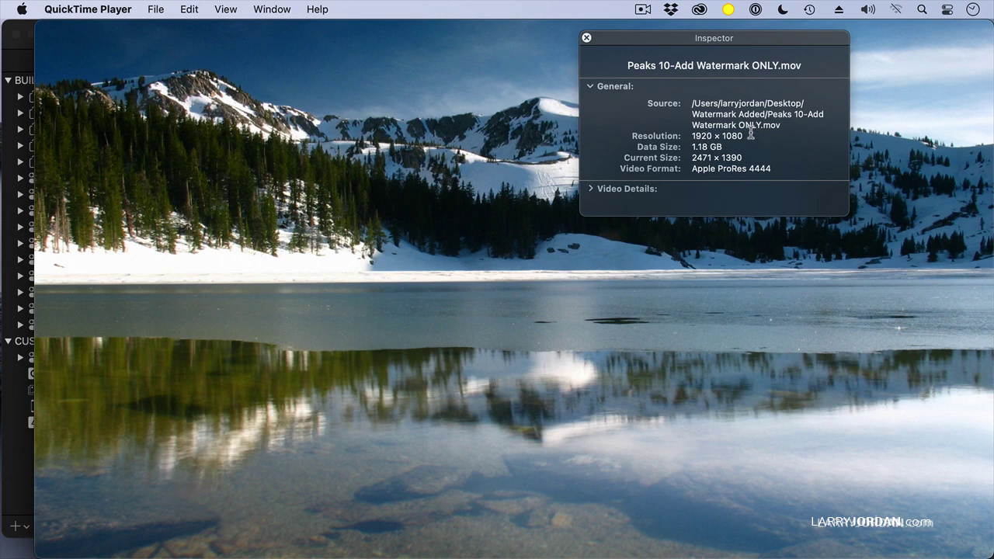
pyautogui.click(588, 40)
# Step: Quit the movie player and close the Watermark Added Finder window
pyautogui.press('super+q')
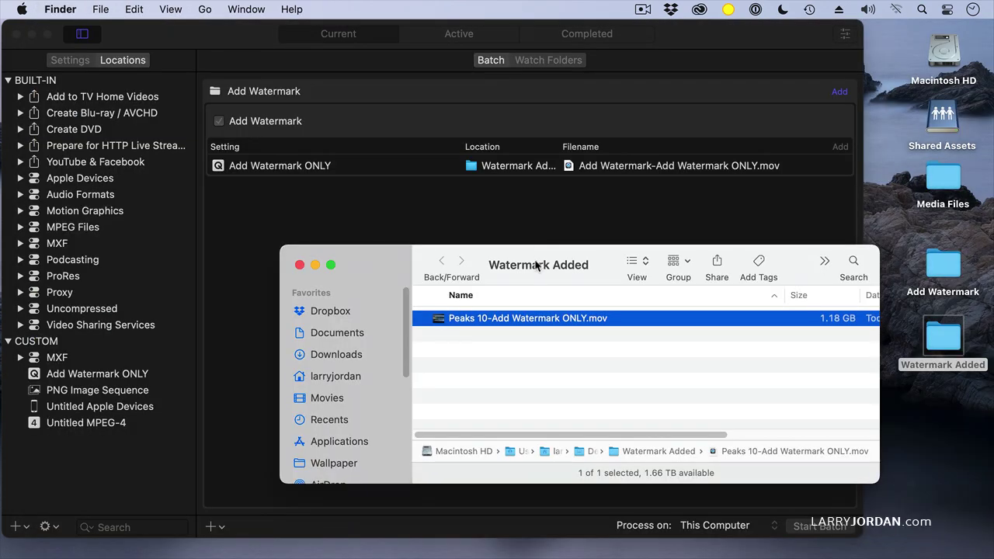
pyautogui.click(355, 256)
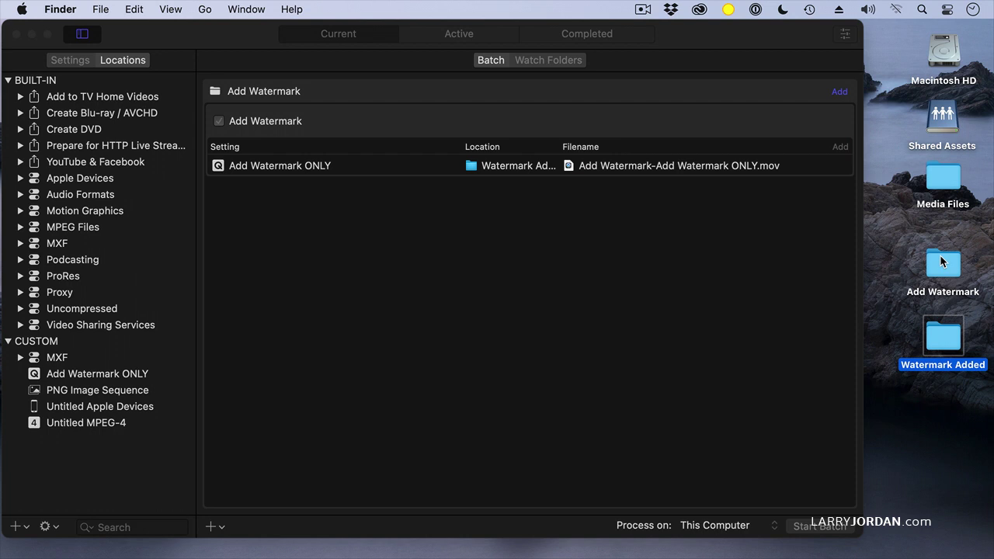
# Step: Trash the Watermark Added folder and move Peaks 10.mov from Add Watermark back into Media Files
pyautogui.moveTo(766, 33); pyautogui.dragTo(696, 41)
pyautogui.click(938, 339)
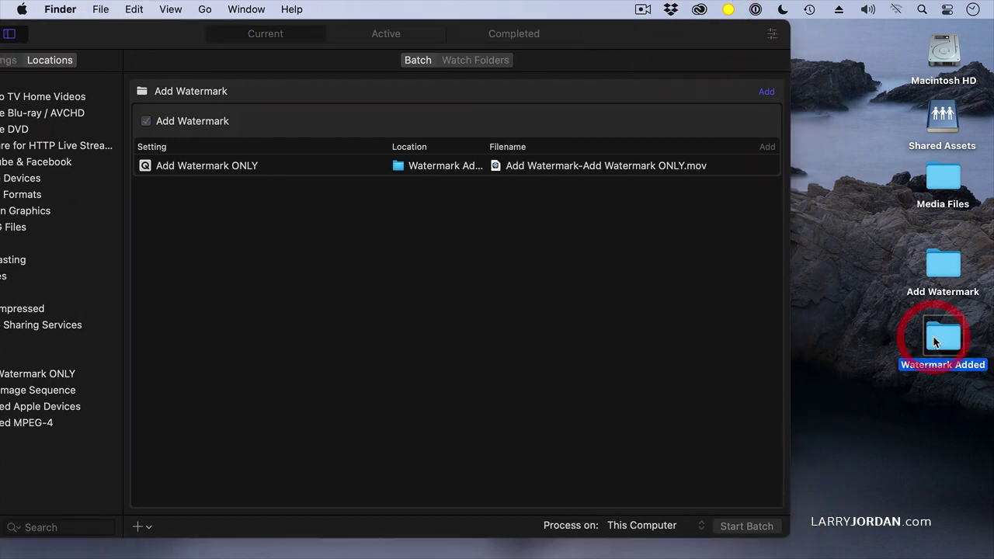
pyautogui.press('super+BackSpace')
pyautogui.doubleClick(944, 263)
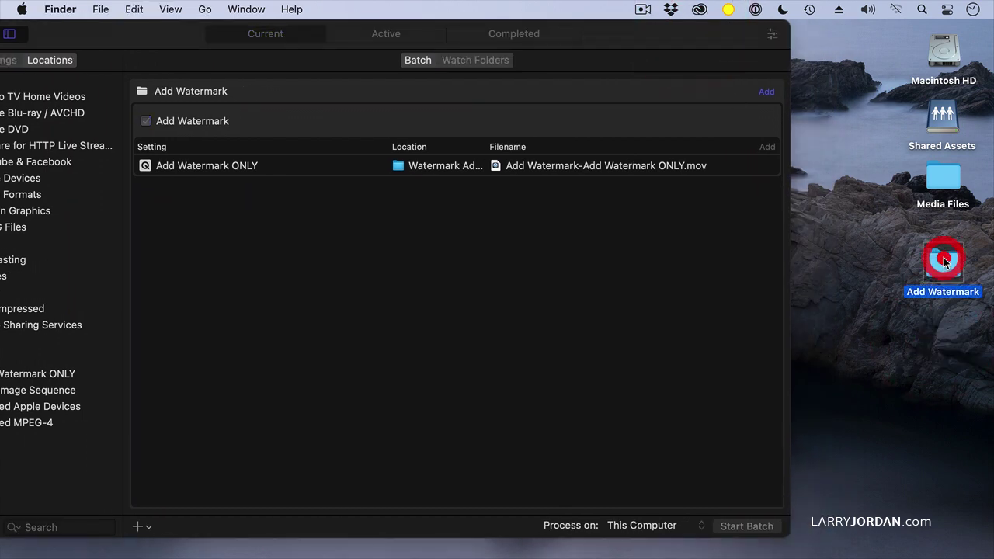
pyautogui.moveTo(194, 117); pyautogui.dragTo(947, 177)
pyautogui.click(469, 164)
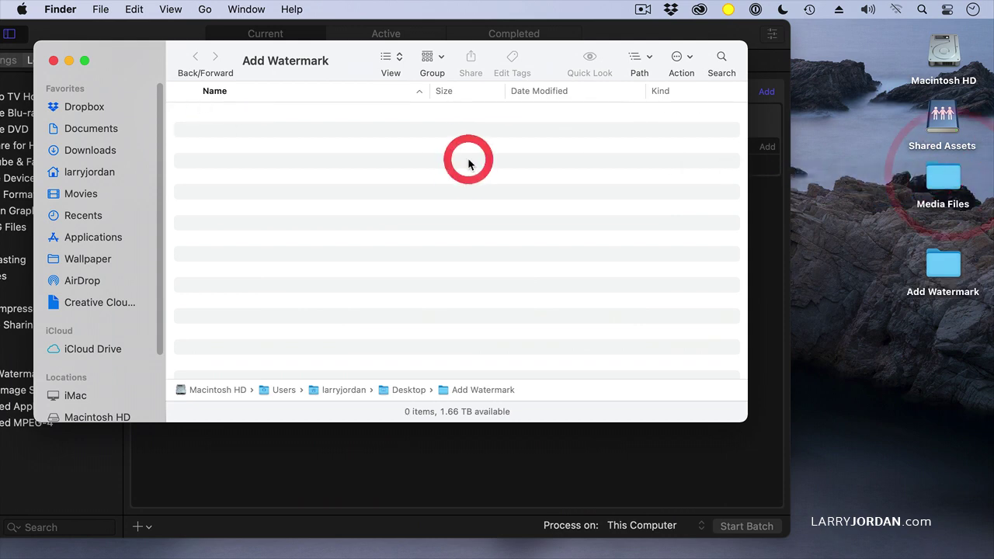
pyautogui.press('super+w')
# Step: Create desktop folders named Compress for Social, YouTube Ready and Twitter Ready
pyautogui.press('shift+super+n')
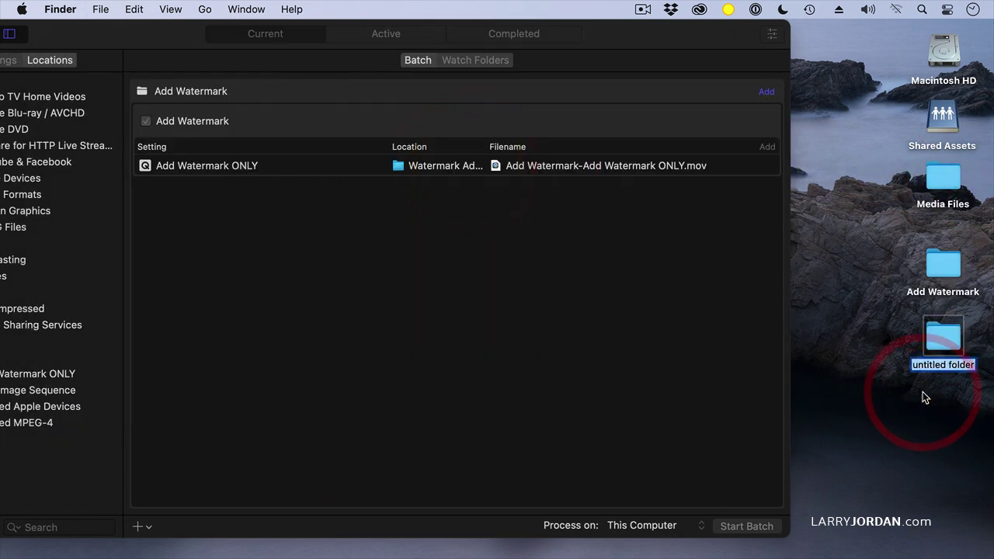
pyautogui.write('Compress for Social')
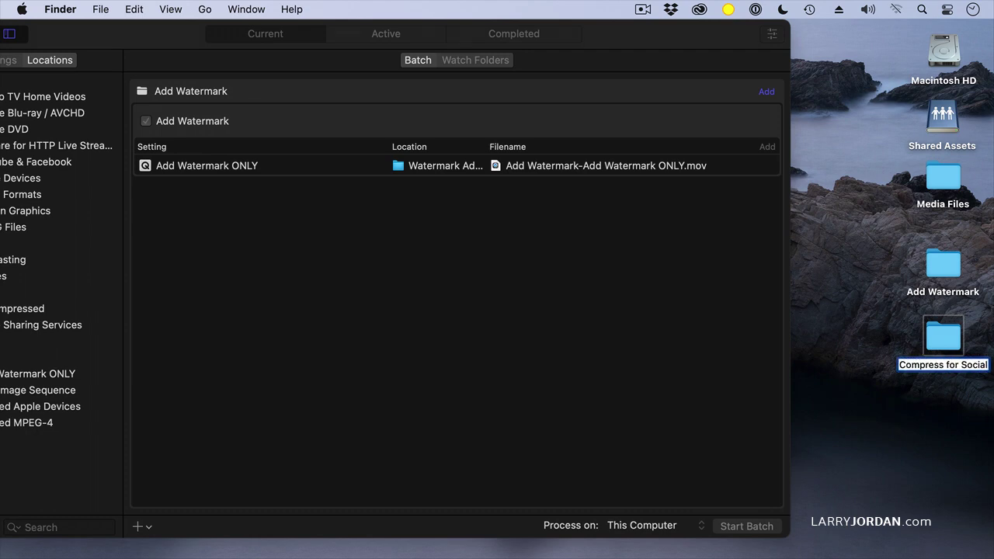
pyautogui.press('Return')
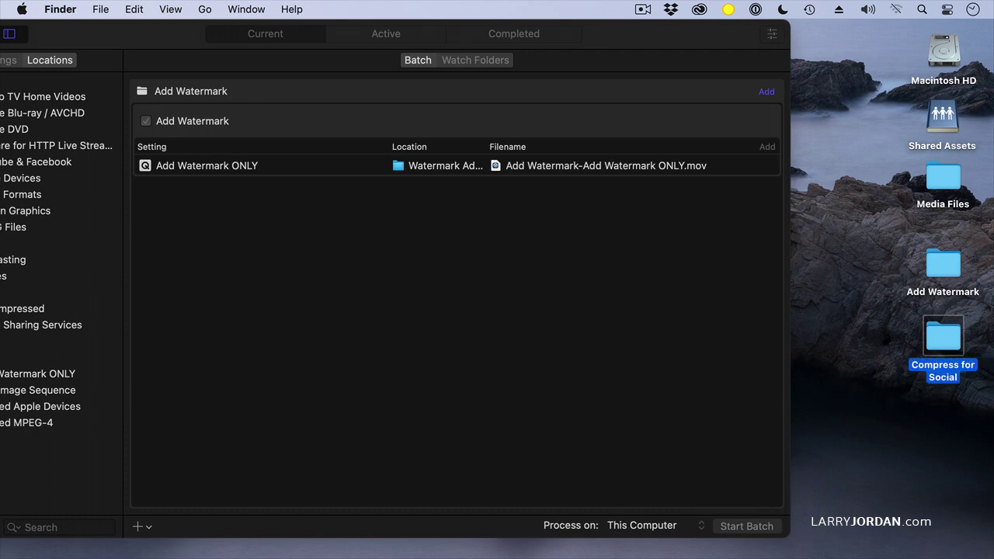
pyautogui.press('shift+super+n')
pyautogui.write('YouTube')
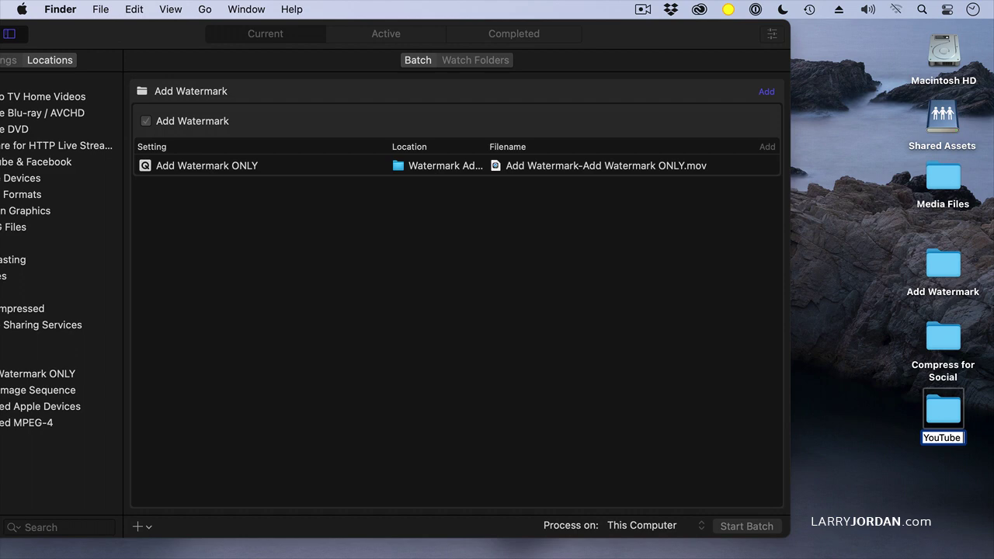
pyautogui.write(' Ready')
pyautogui.press('Return')
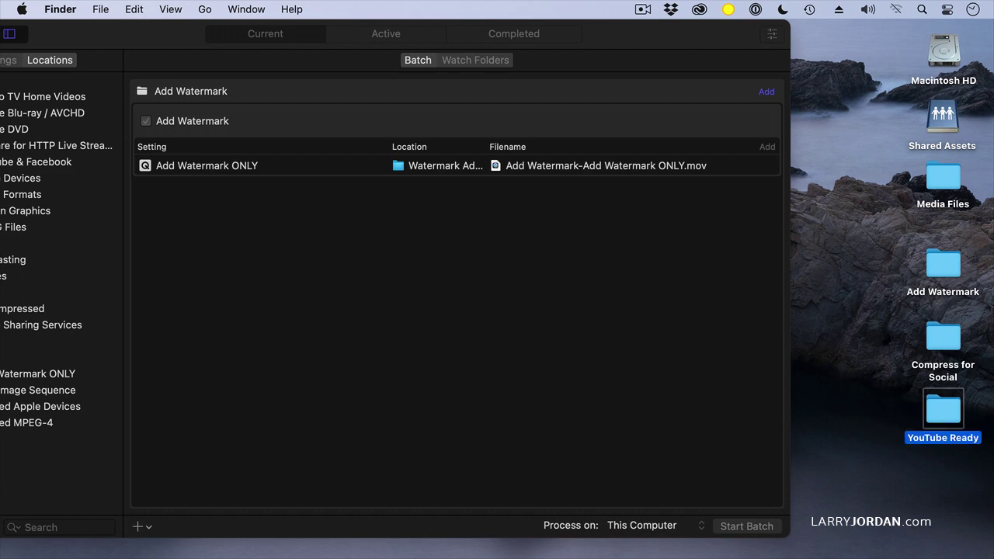
pyautogui.press('shift+super+n')
pyautogui.write('Twit')
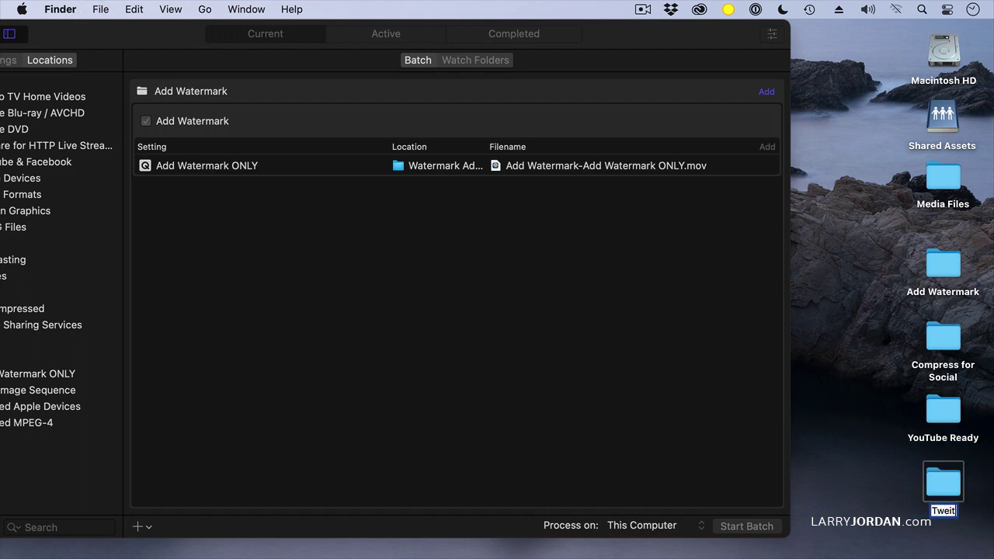
pyautogui.write('ter Ready')
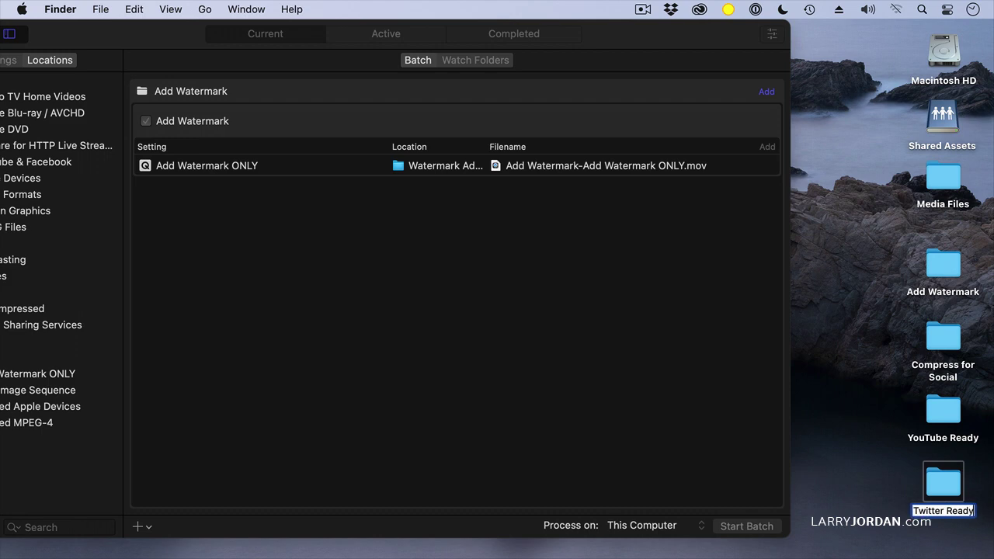
pyautogui.press('Return')
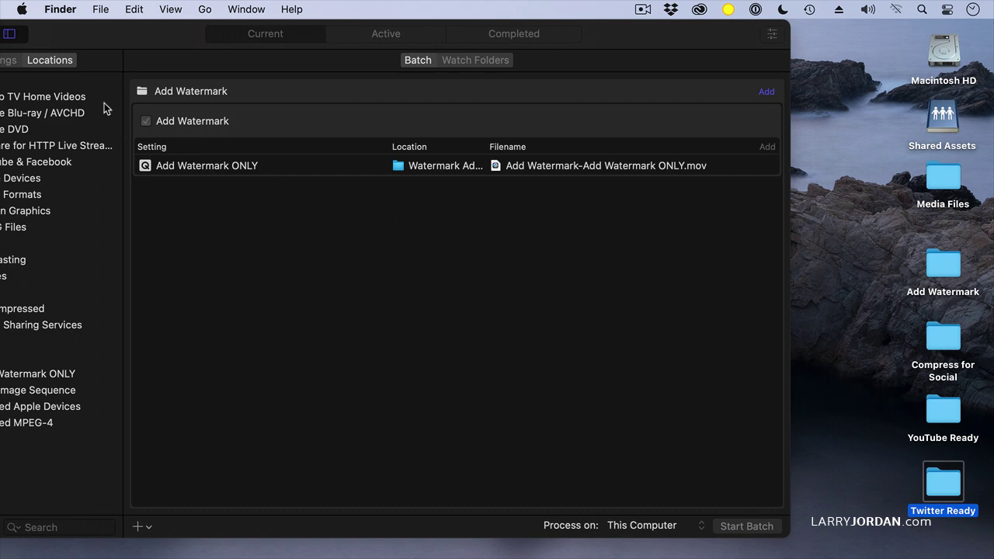
# Step: Add Compress for Social as a watch folder and set it as Add Watermark ONLY's output location
pyautogui.click(237, 124)
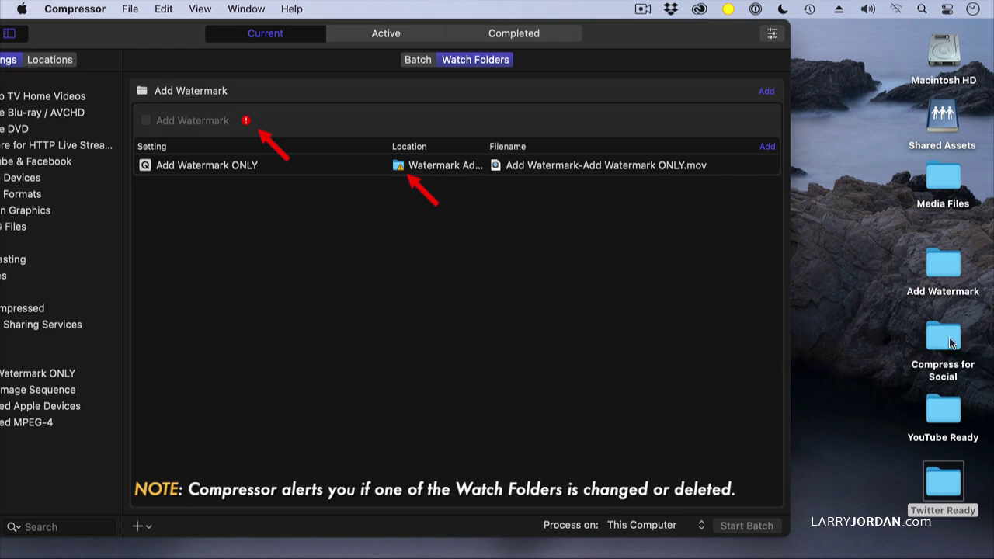
pyautogui.moveTo(954, 344); pyautogui.dragTo(238, 233)
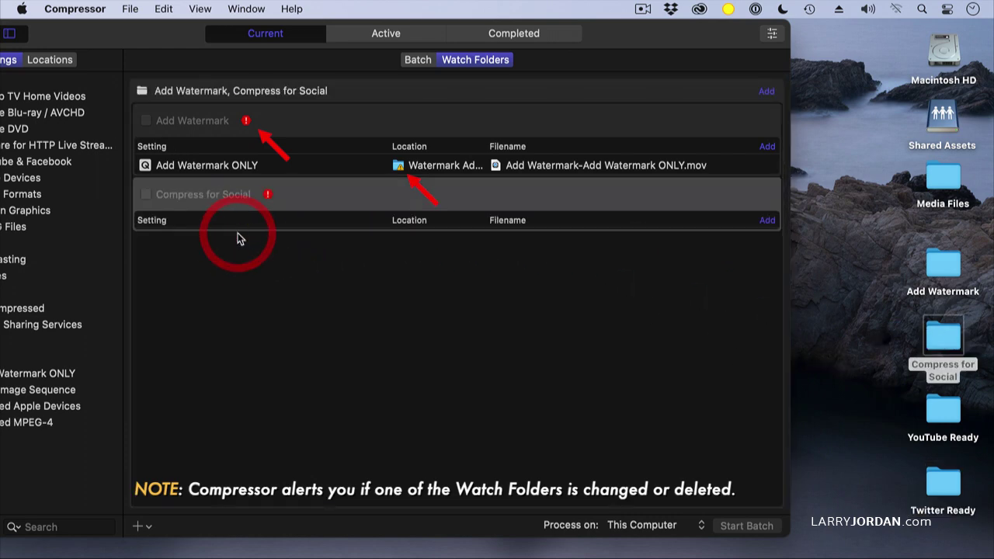
pyautogui.rightClick(424, 168)
pyautogui.moveTo(444, 232)
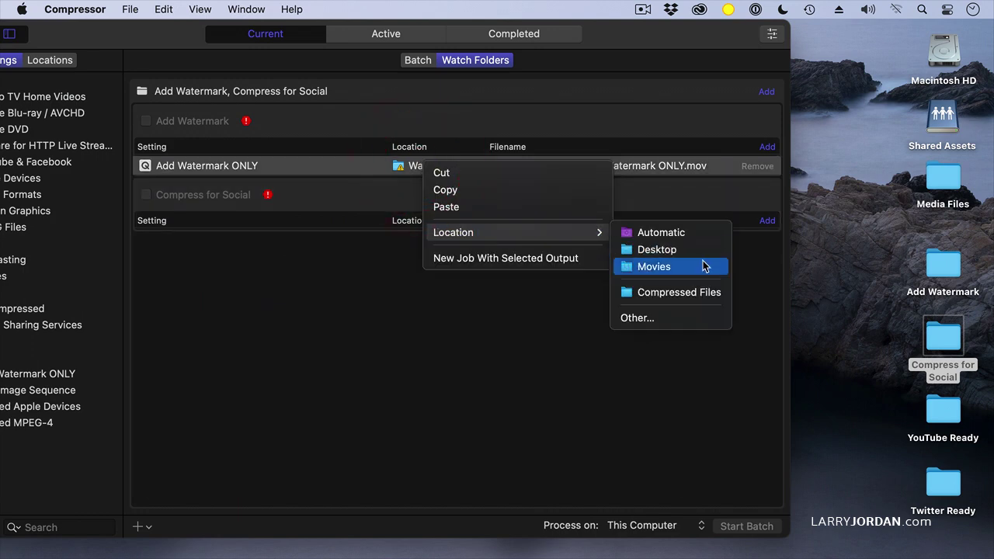
pyautogui.click(696, 317)
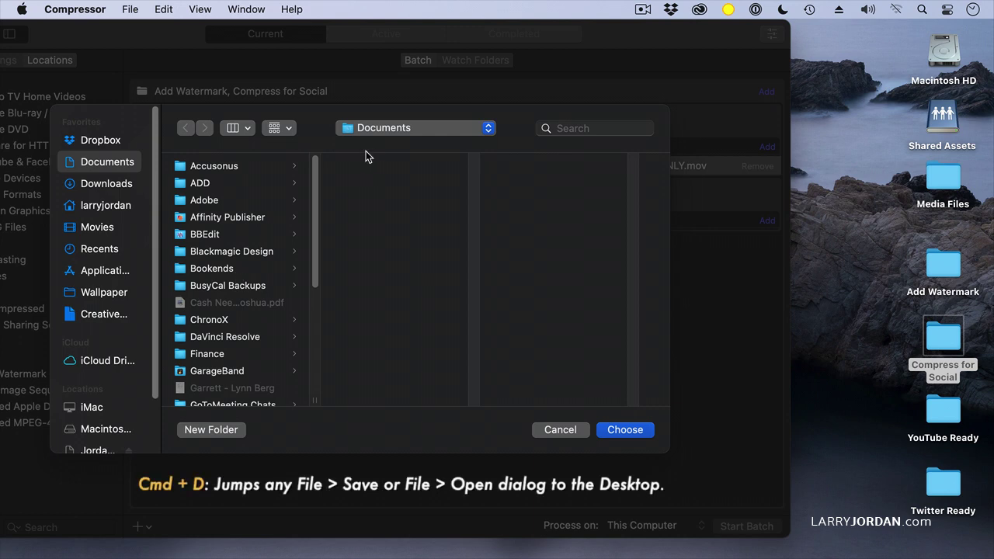
pyautogui.press('super+d')
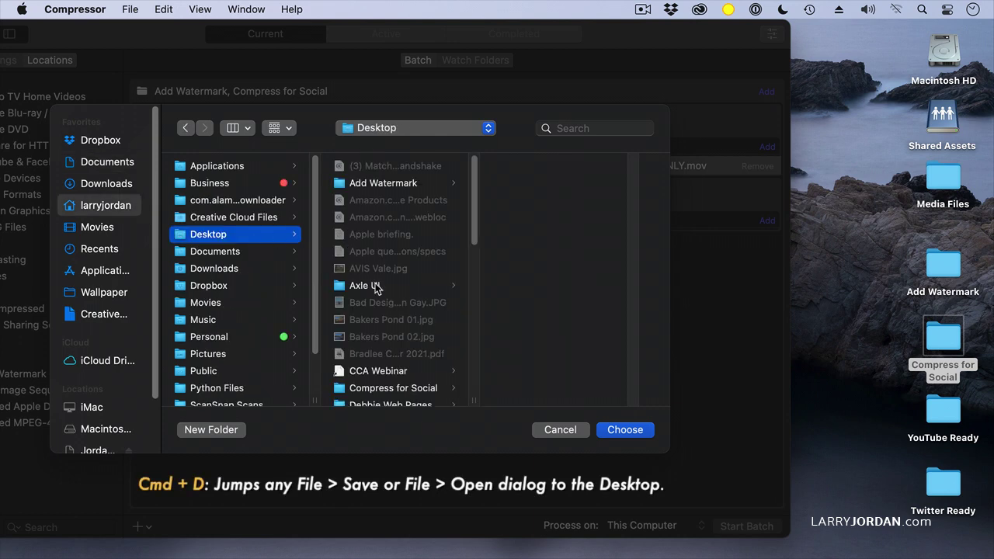
pyautogui.click(408, 388)
pyautogui.click(635, 432)
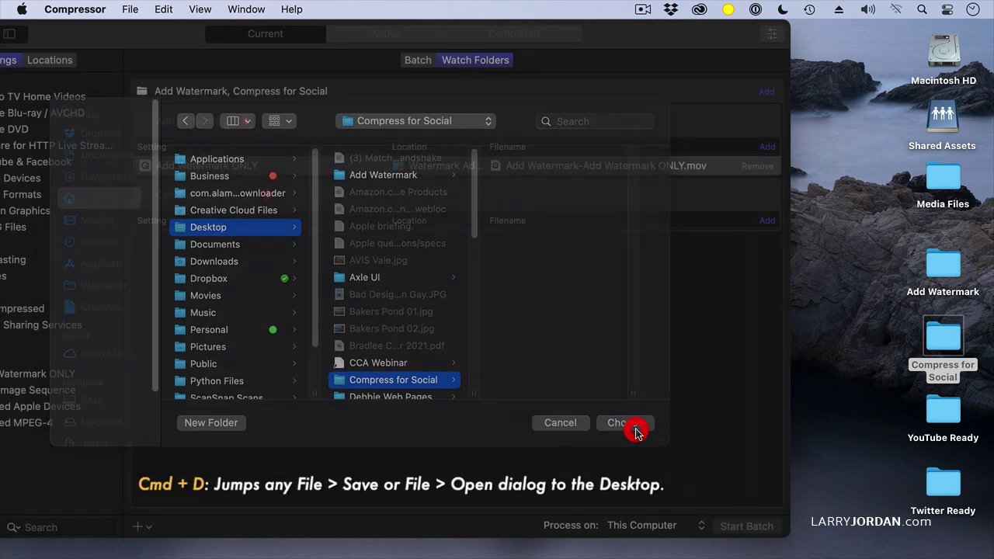
pyautogui.click(204, 199)
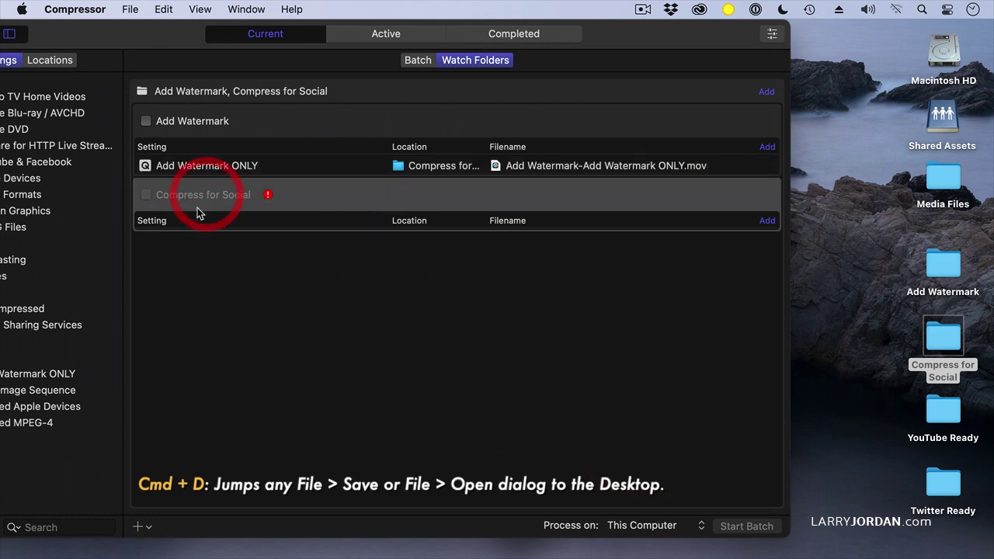
pyautogui.moveTo(70, 31); pyautogui.dragTo(144, 34)
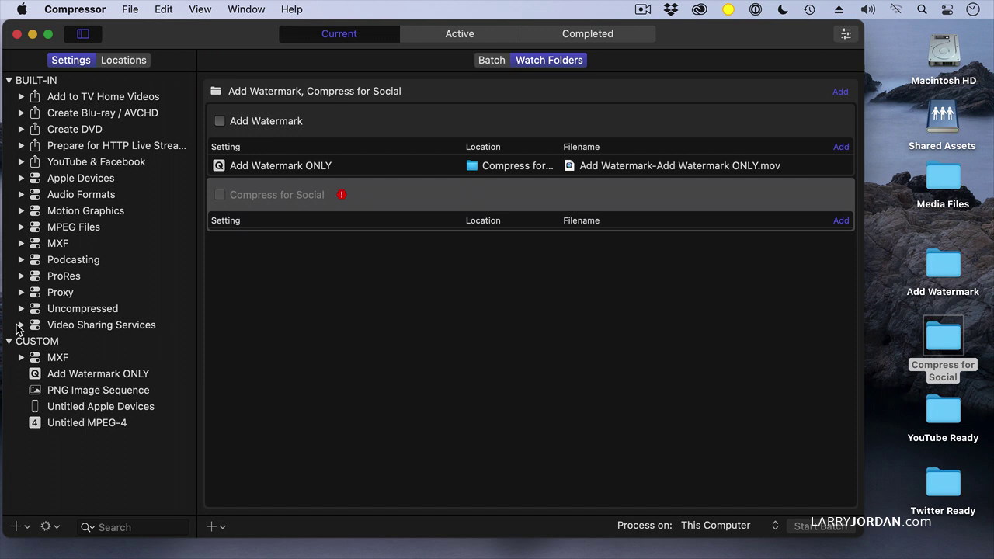
# Step: Add the HD 720p and HD 1080p Video Sharing Services presets to Compress for Social
pyautogui.click(20, 324)
pyautogui.moveTo(49, 359); pyautogui.dragTo(313, 225)
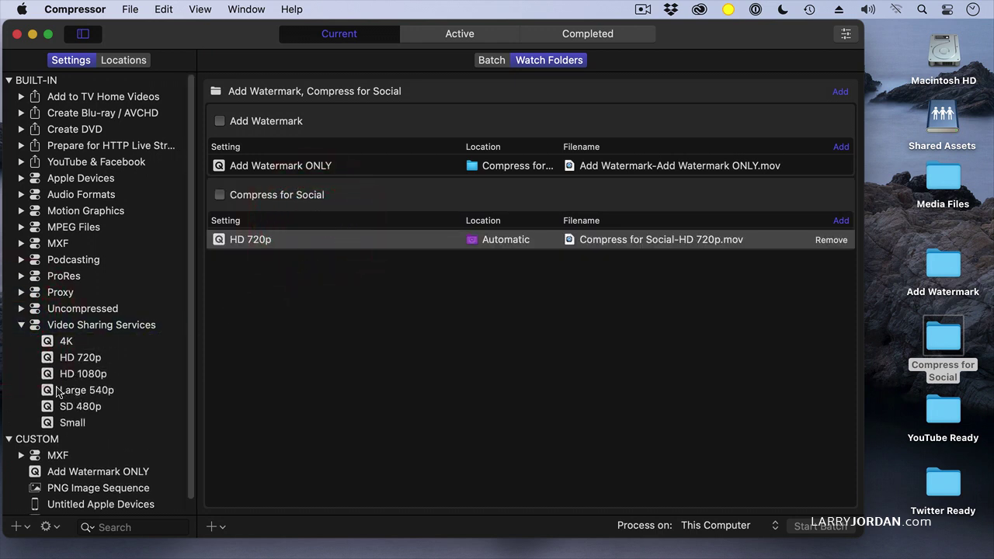
pyautogui.moveTo(51, 374); pyautogui.dragTo(309, 206)
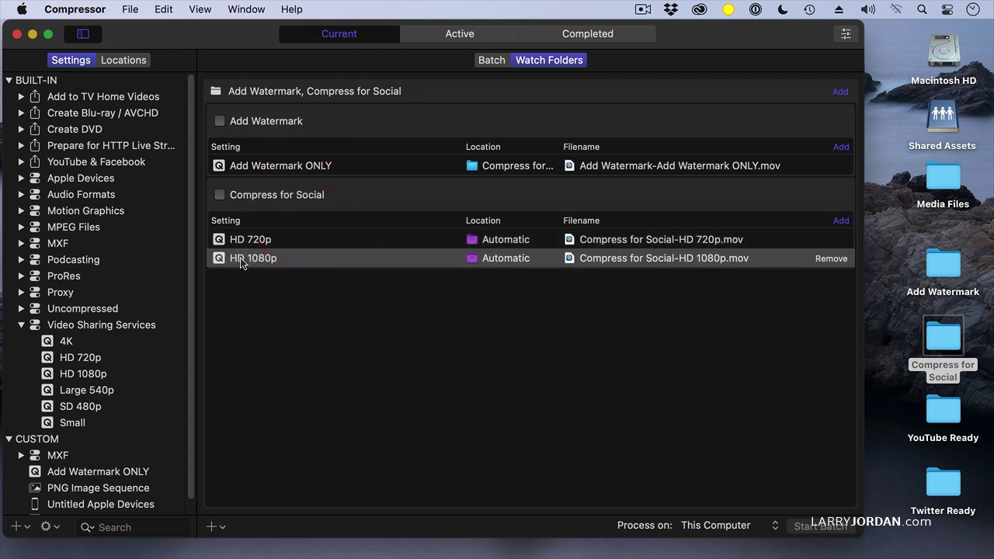
# Step: Set the HD 720p output location to the Twitter Ready folder
pyautogui.rightClick(504, 240)
pyautogui.moveTo(544, 309)
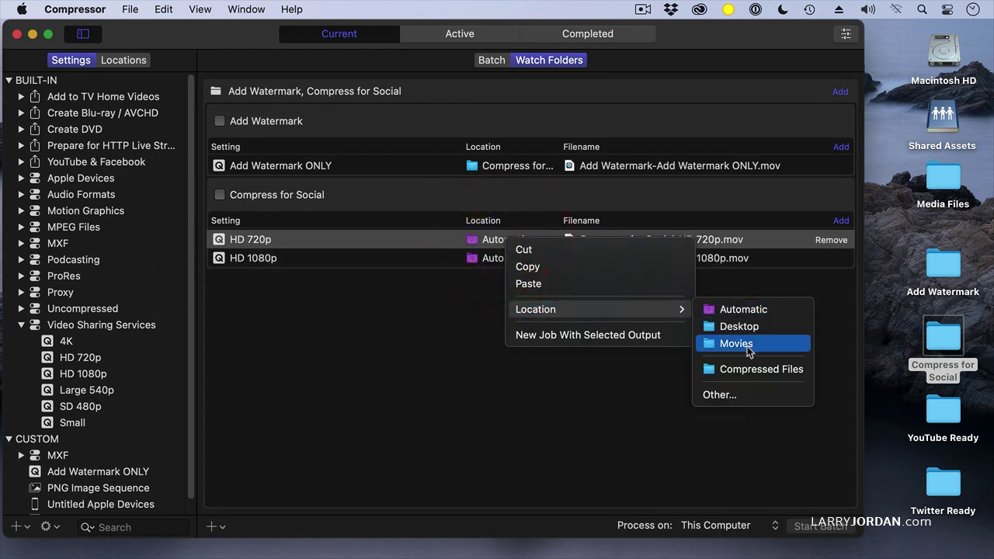
pyautogui.click(730, 394)
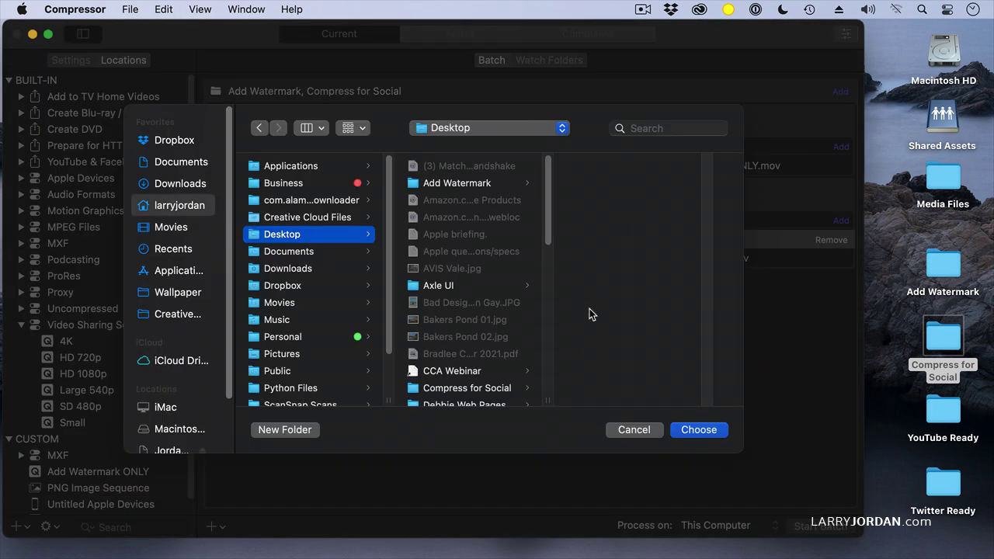
pyautogui.scroll(-5, 455, 311)
pyautogui.click(456, 324)
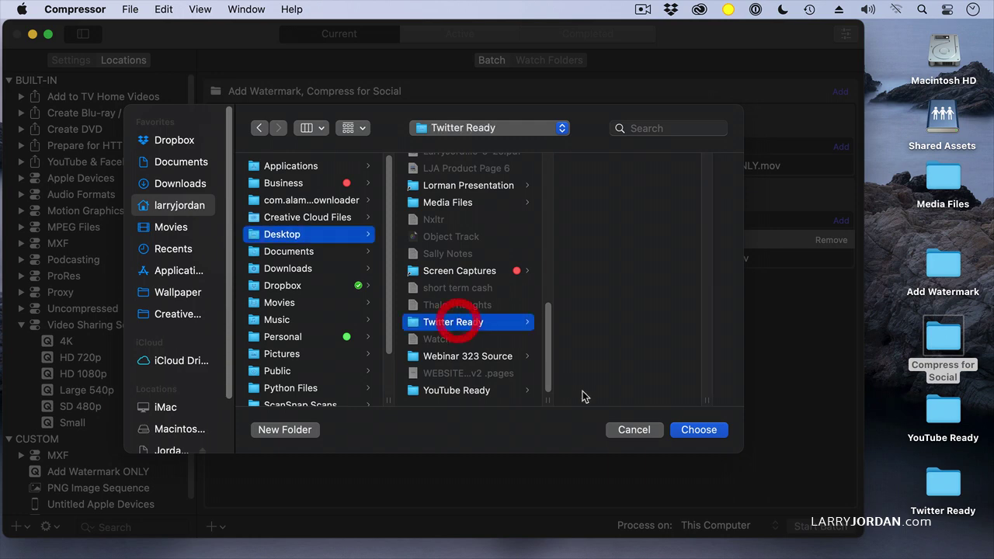
pyautogui.click(689, 430)
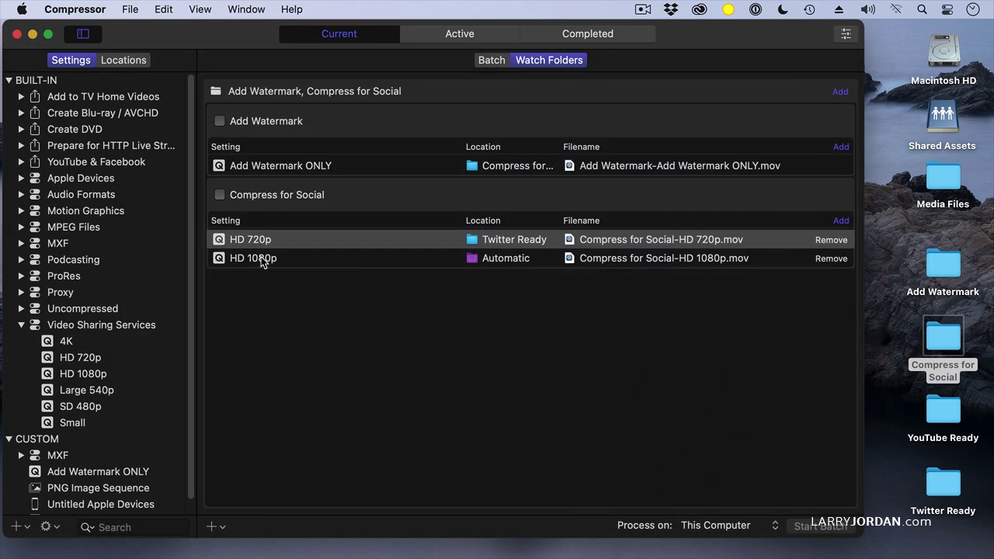
# Step: Set the HD 1080p output location to the YouTube Ready folder
pyautogui.rightClick(501, 261)
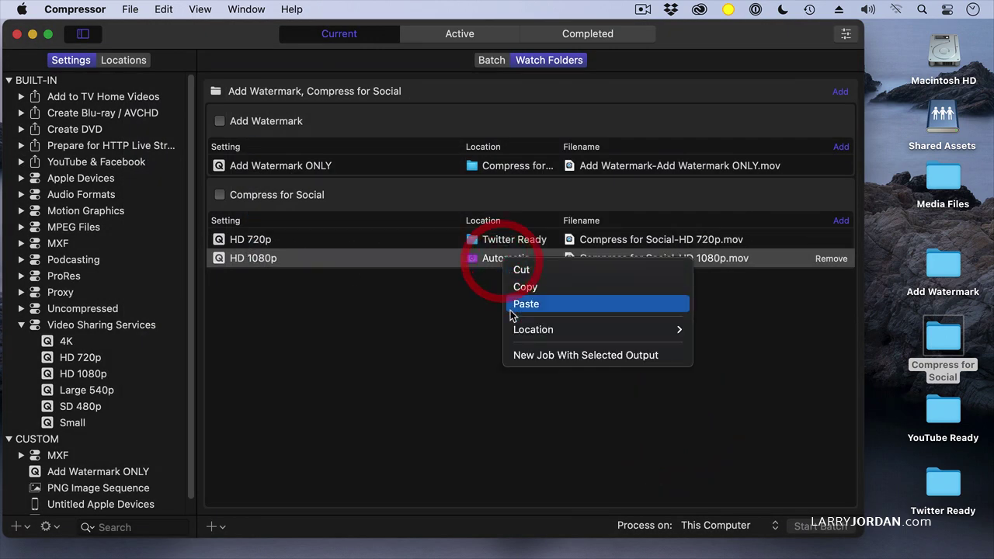
pyautogui.moveTo(531, 331)
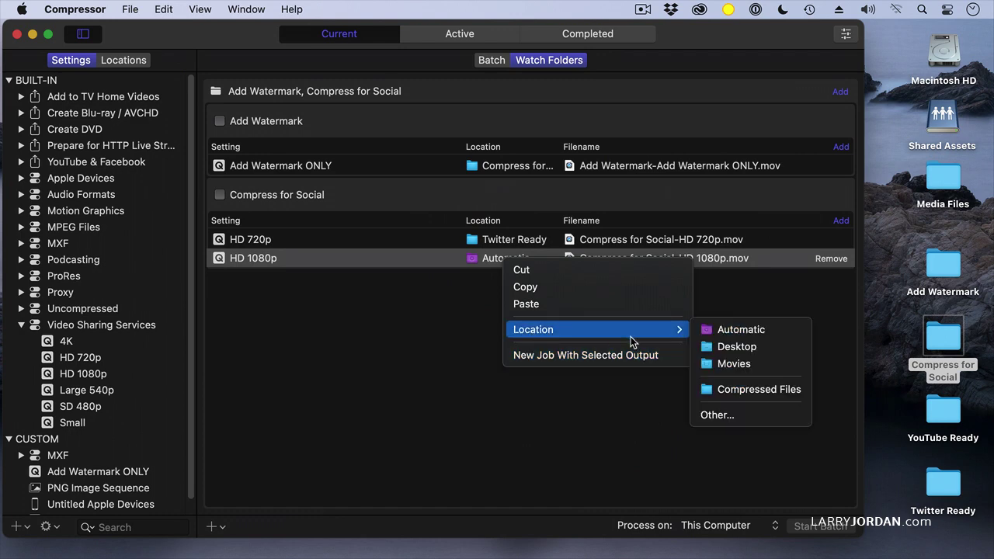
pyautogui.click(731, 415)
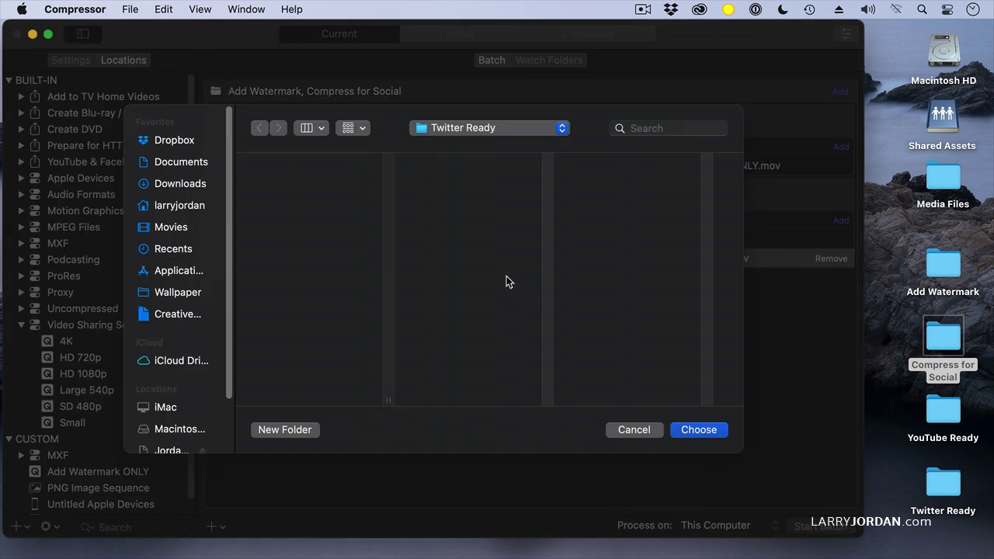
pyautogui.scroll(-5, 505, 282)
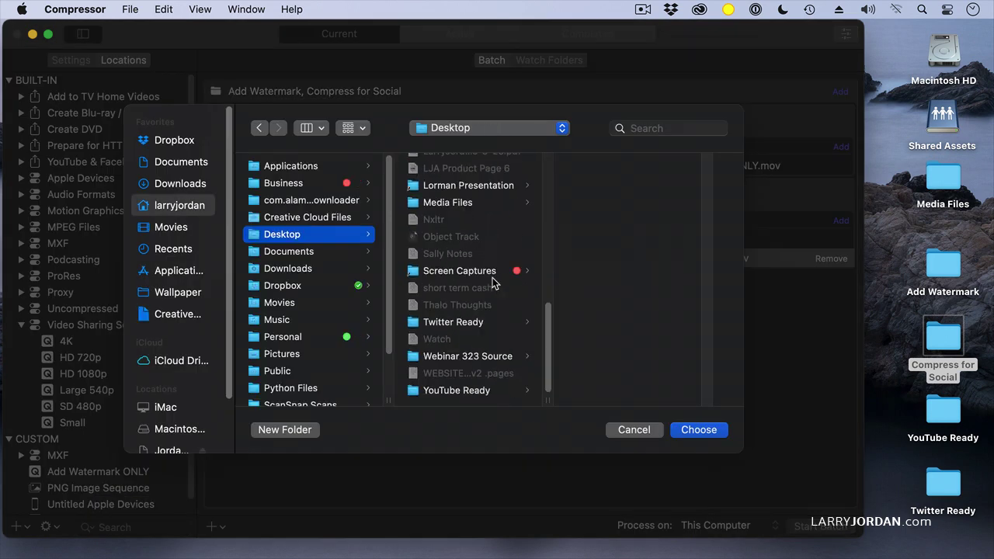
pyautogui.click(459, 389)
pyautogui.click(703, 431)
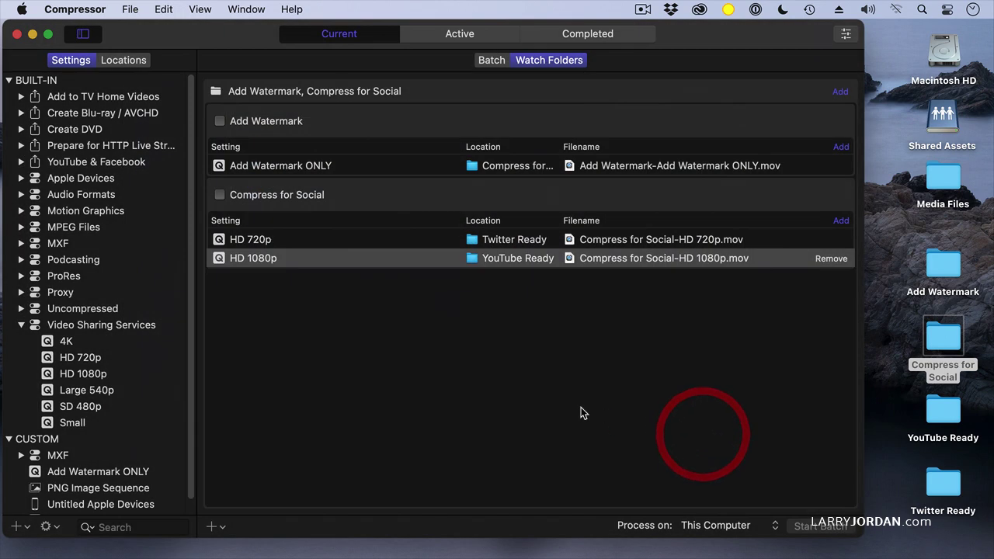
pyautogui.click(328, 200)
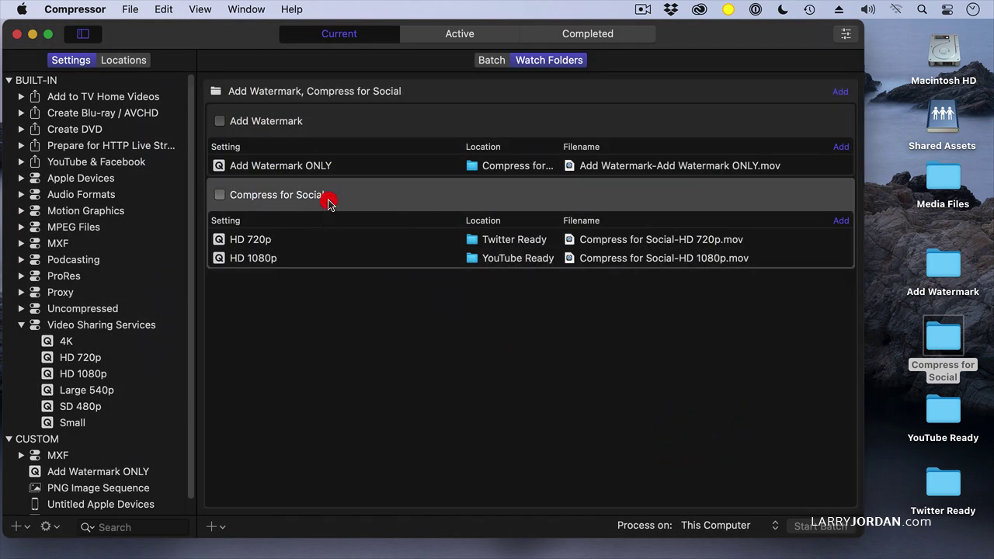
pyautogui.click(846, 33)
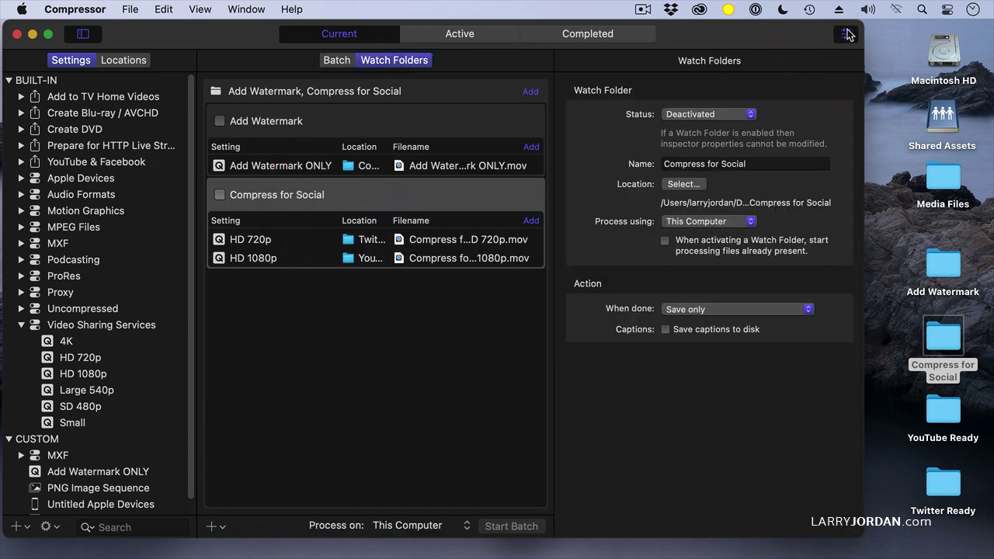
pyautogui.click(219, 195)
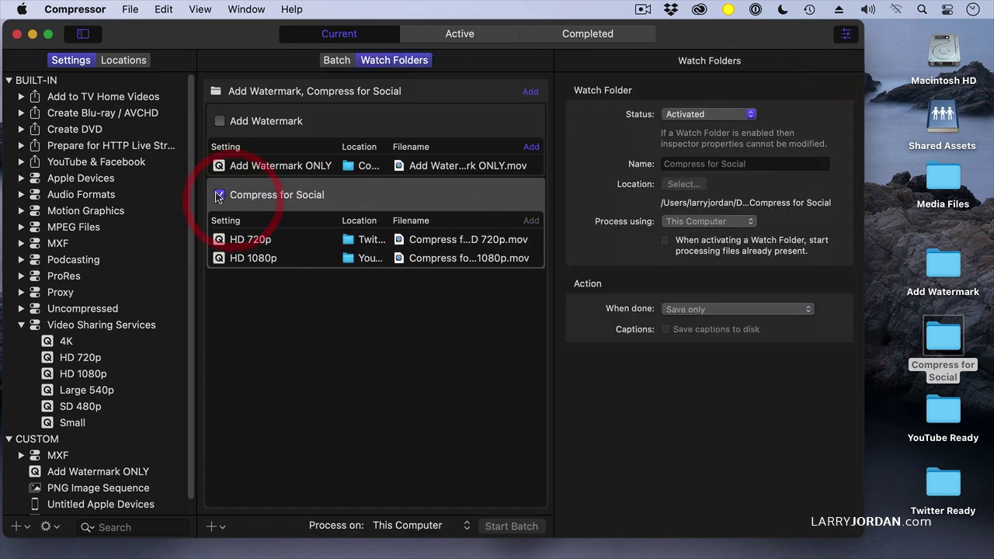
pyautogui.click(219, 195)
pyautogui.click(680, 309)
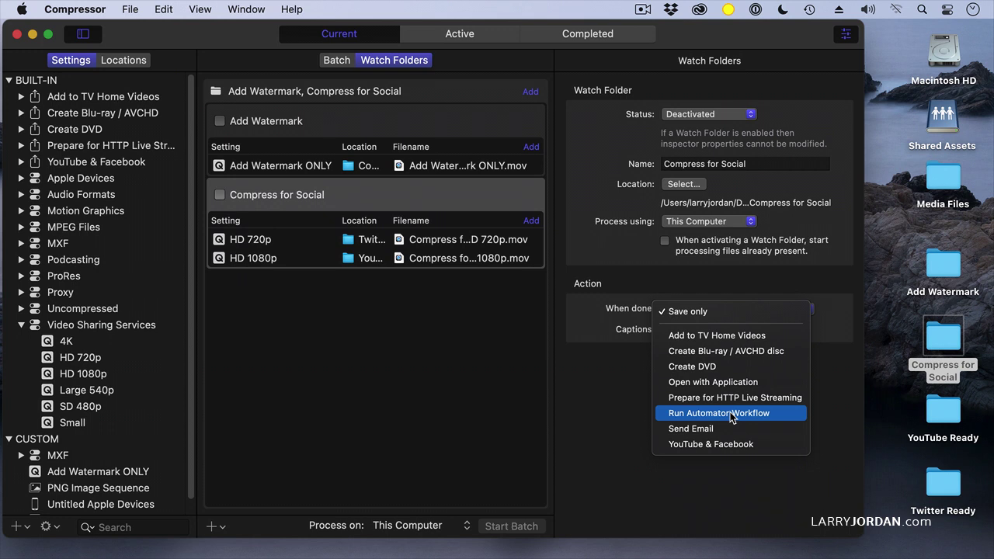
pyautogui.click(592, 376)
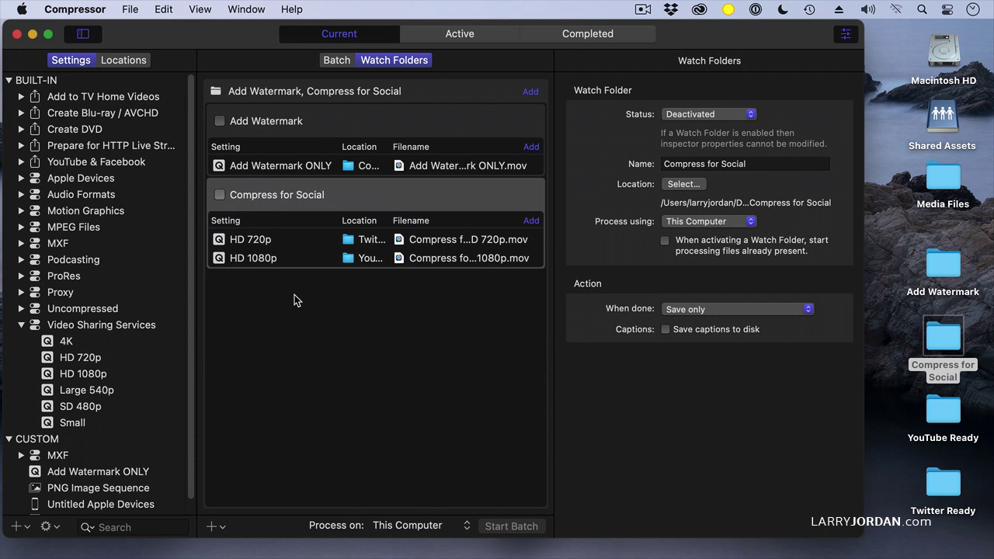
# Step: Activate both the Compress for Social and Add Watermark watch folders
pyautogui.click(847, 35)
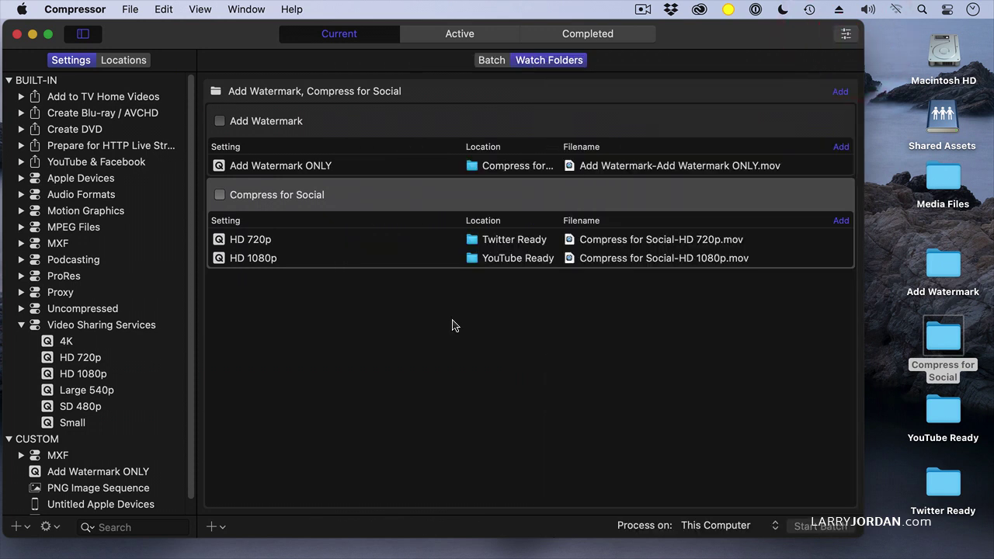
pyautogui.click(328, 265)
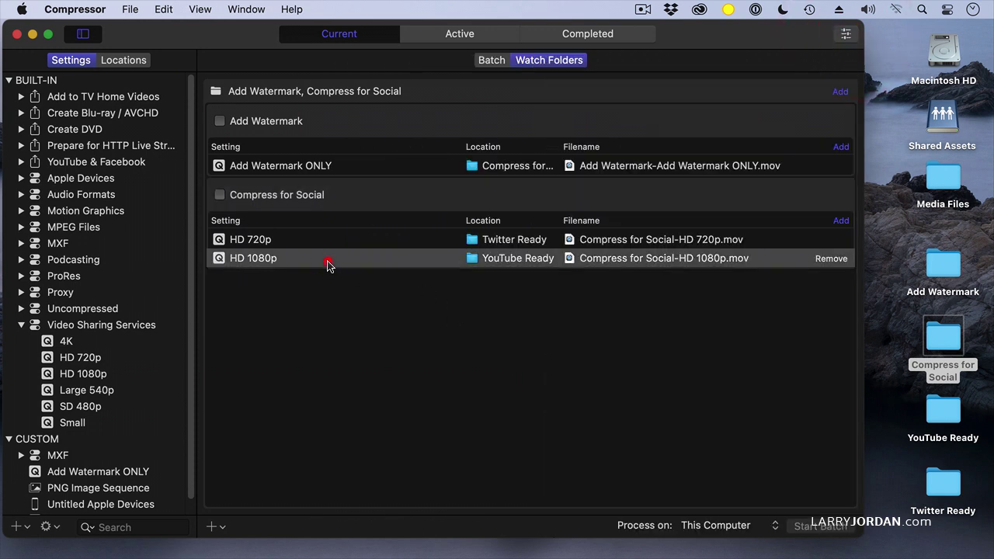
pyautogui.click(371, 204)
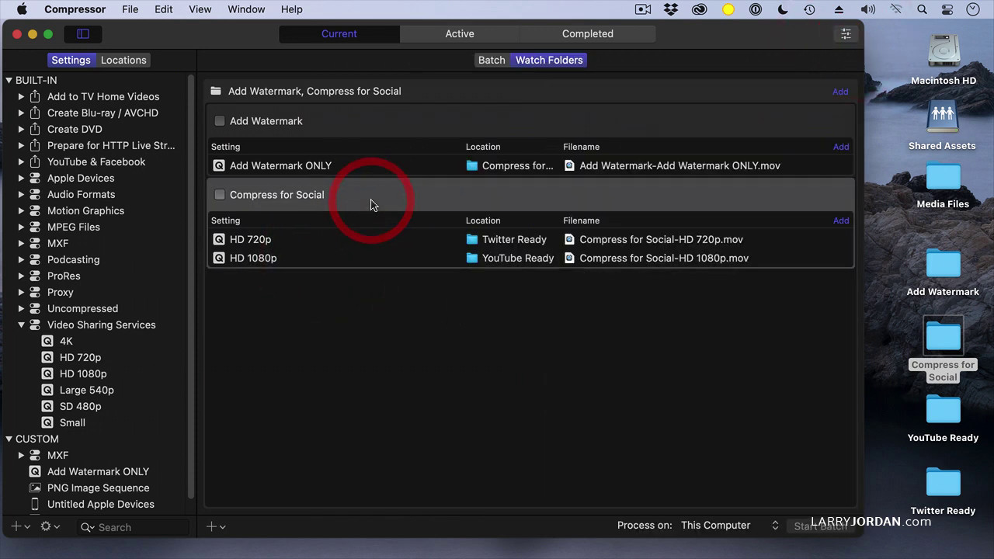
pyautogui.click(219, 195)
pyautogui.click(220, 122)
# Step: Drop Peaks 10.mov from Media Files into Add Watermark, then open Compress for Social
pyautogui.moveTo(851, 530); pyautogui.dragTo(772, 470)
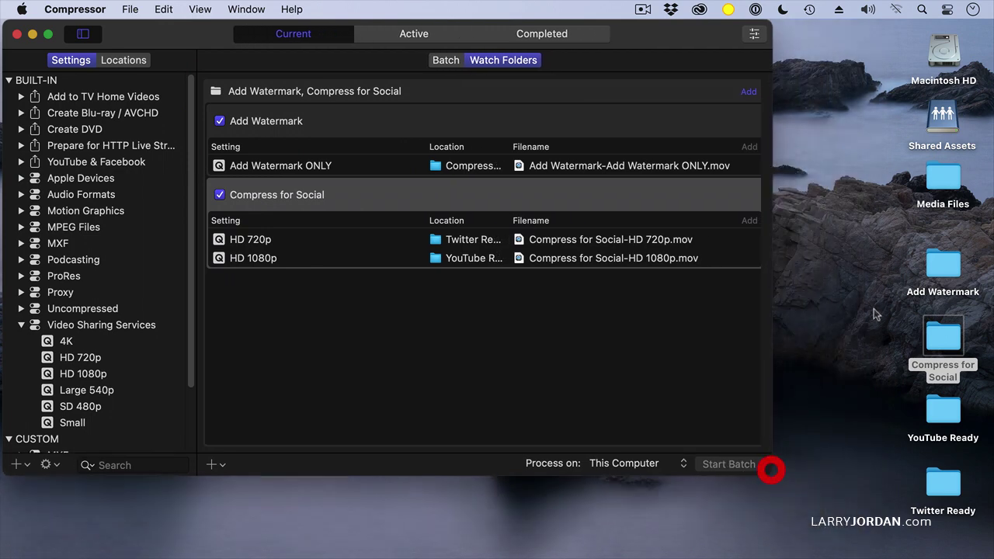
pyautogui.doubleClick(935, 187)
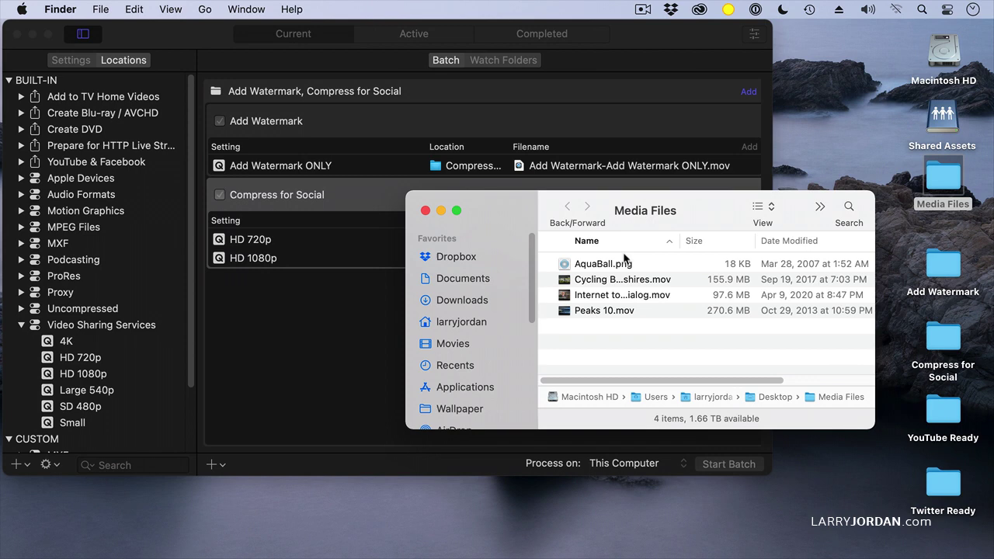
pyautogui.moveTo(566, 313); pyautogui.dragTo(942, 265)
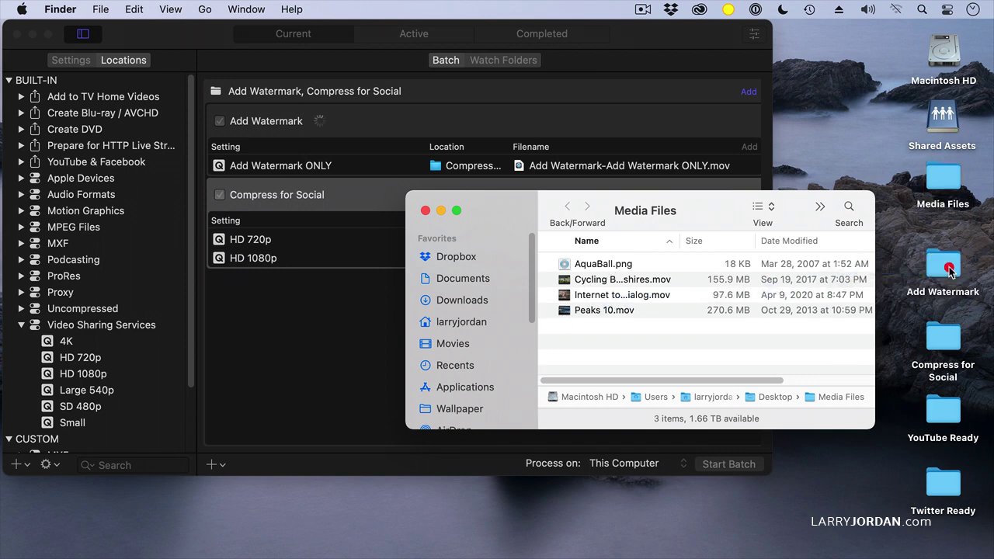
pyautogui.click(422, 211)
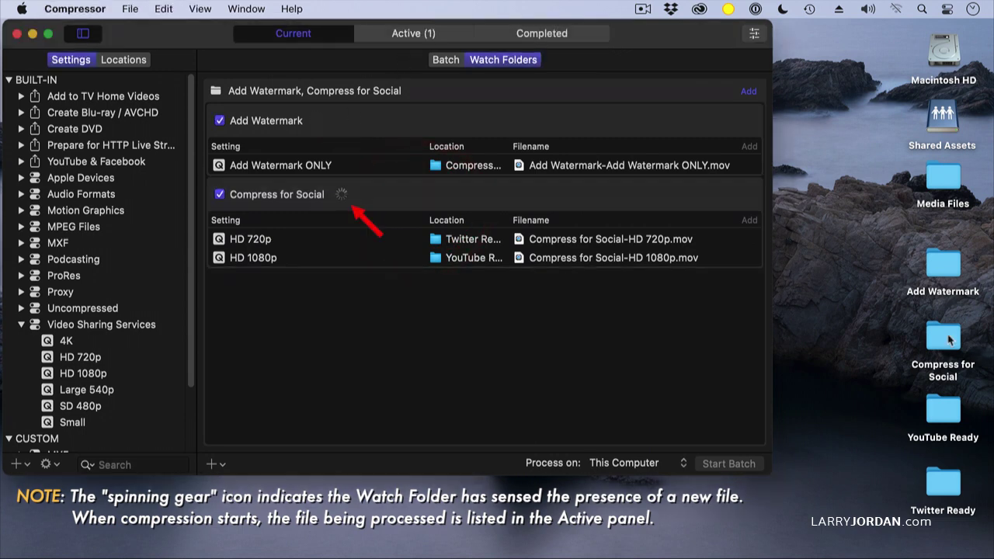
pyautogui.doubleClick(944, 338)
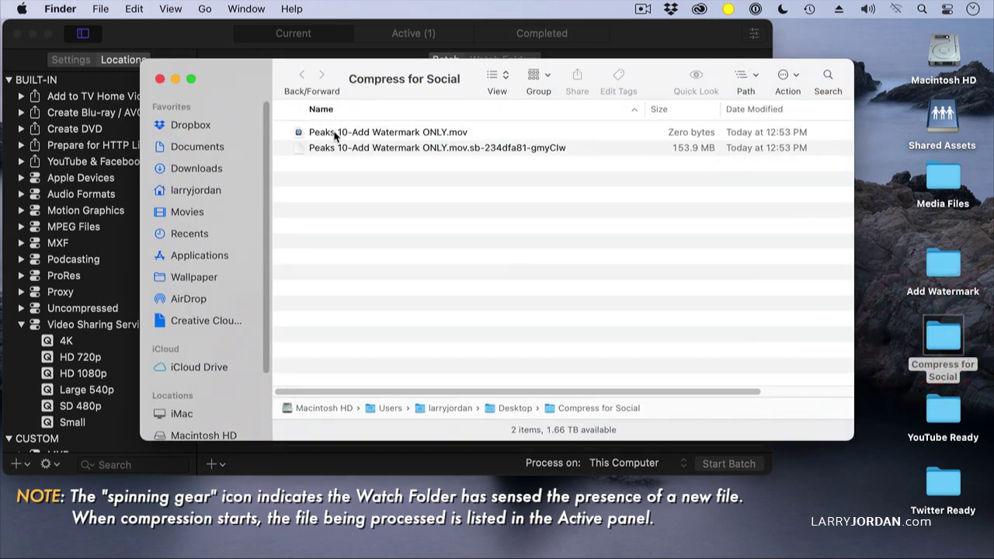
# Step: Check the Compress for Social and still-empty YouTube Ready folders, closing each window
pyautogui.moveTo(261, 70); pyautogui.dragTo(352, 214)
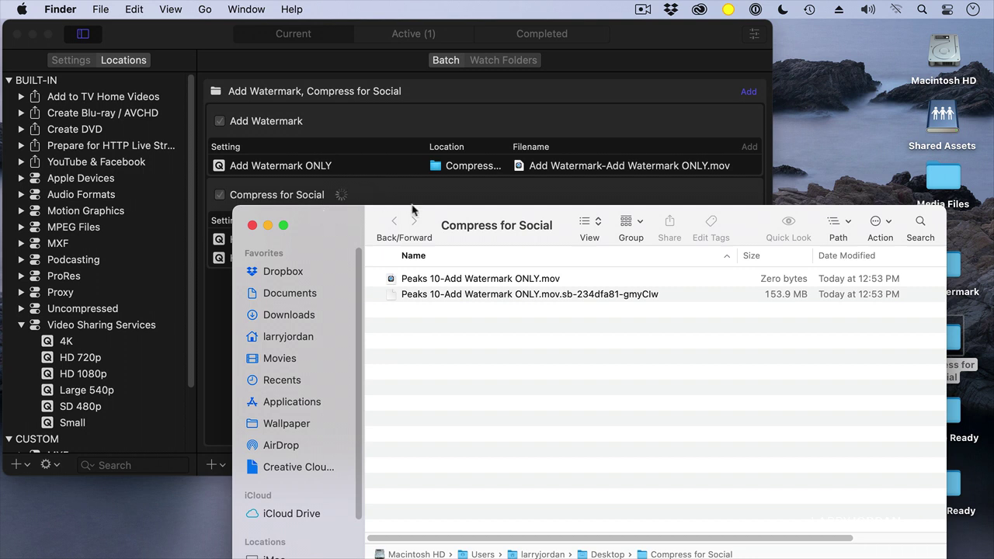
pyautogui.click(252, 226)
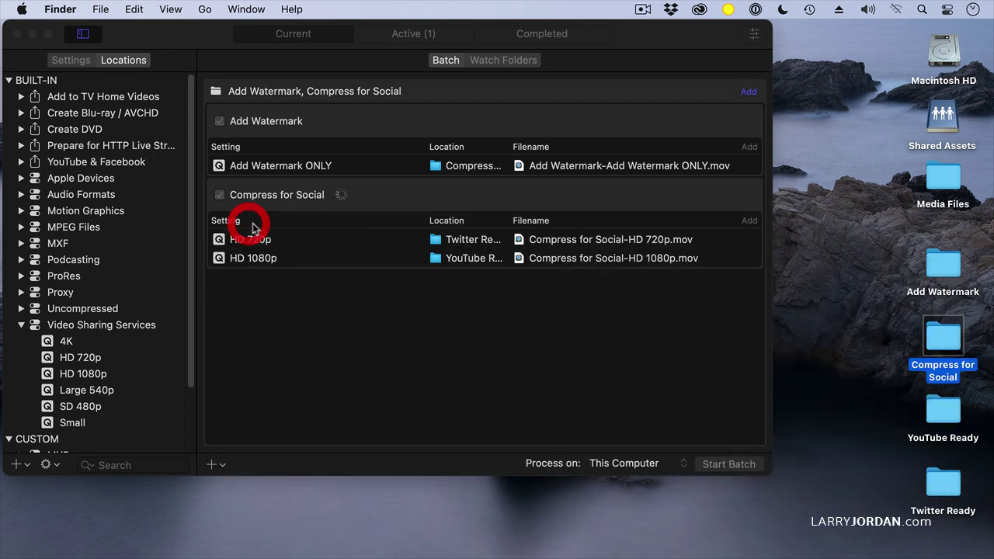
pyautogui.doubleClick(942, 410)
pyautogui.moveTo(249, 82); pyautogui.dragTo(261, 143)
pyautogui.click(172, 141)
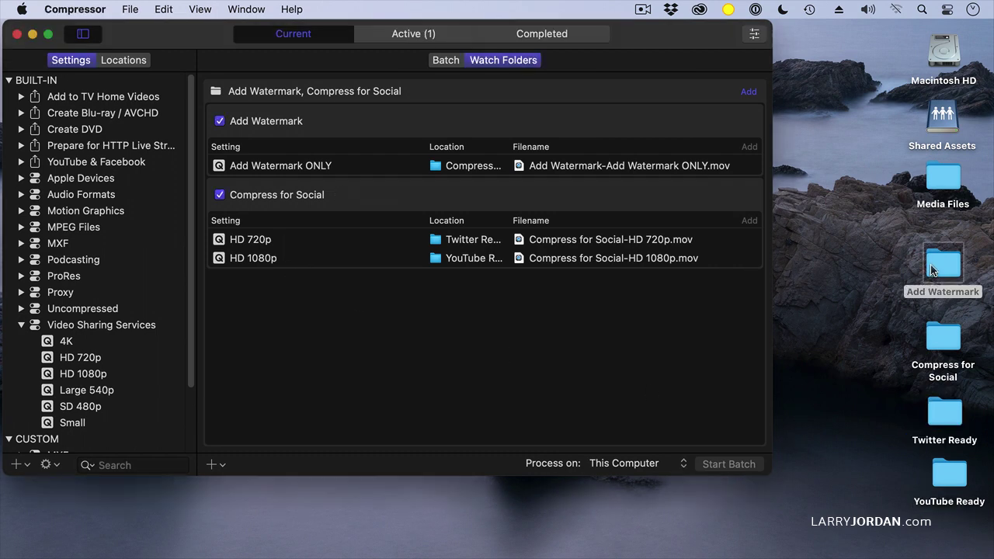
# Step: Inspect the original H.264 Peaks 10.mov in Add Watermark, then close it and the folder
pyautogui.doubleClick(943, 264)
pyautogui.doubleClick(212, 114)
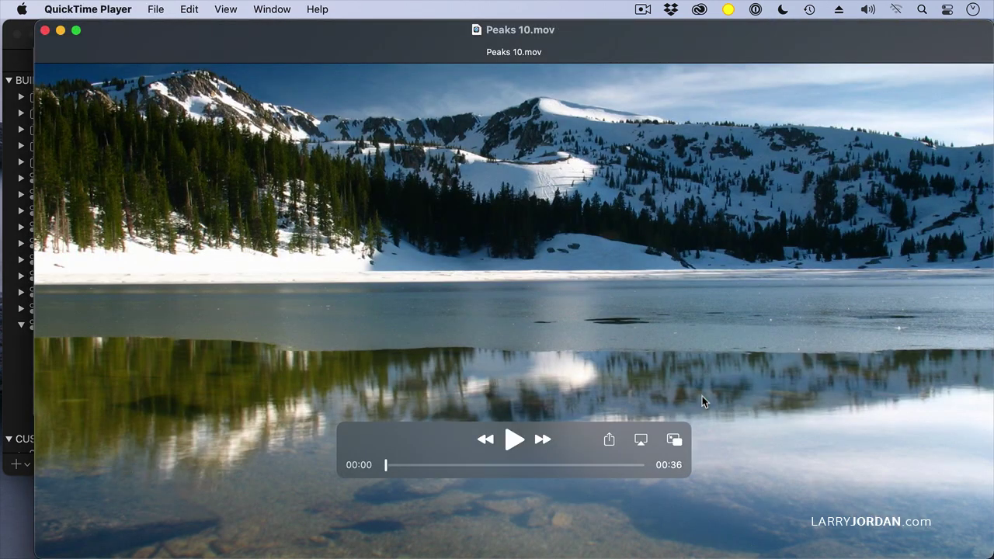
pyautogui.press('super+i')
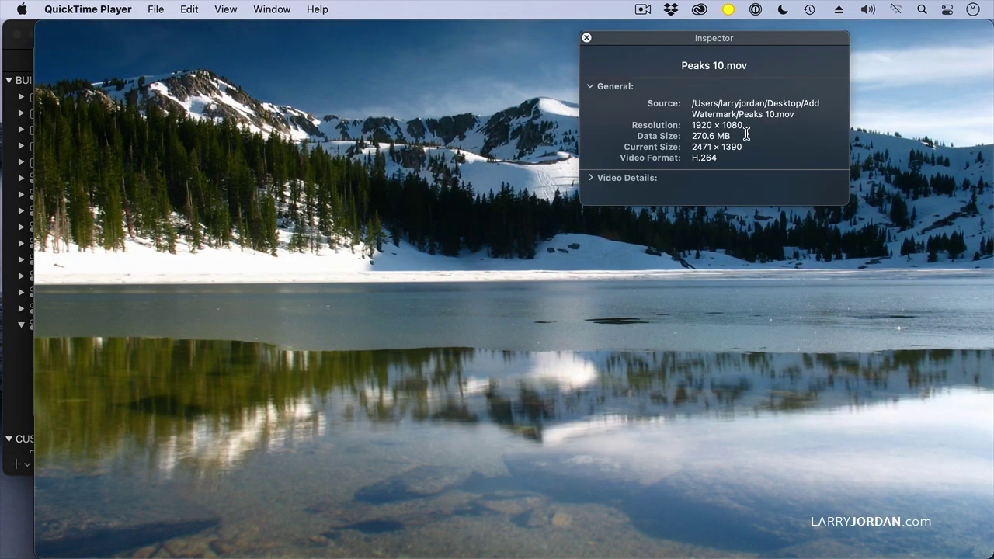
pyautogui.click(658, 38)
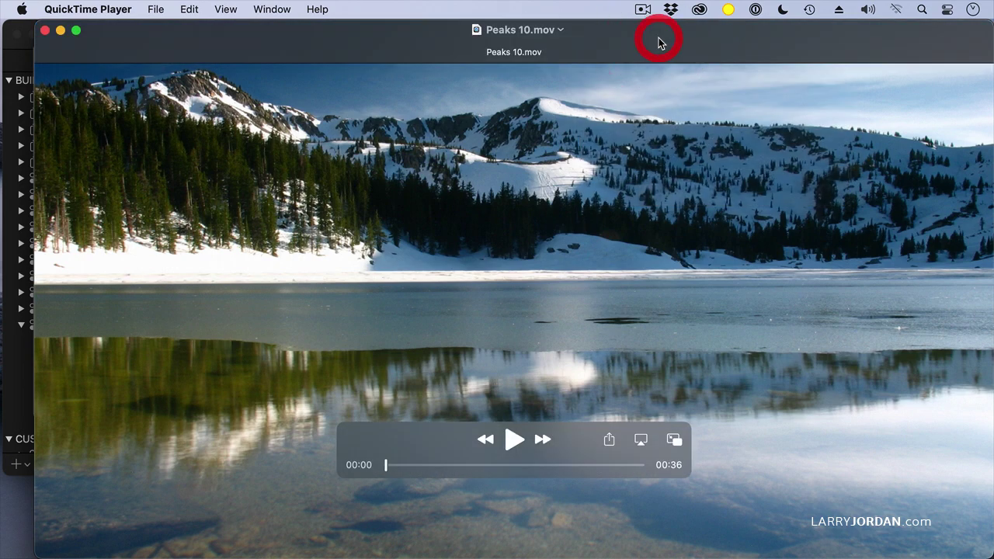
pyautogui.press('super+q')
pyautogui.click(588, 270)
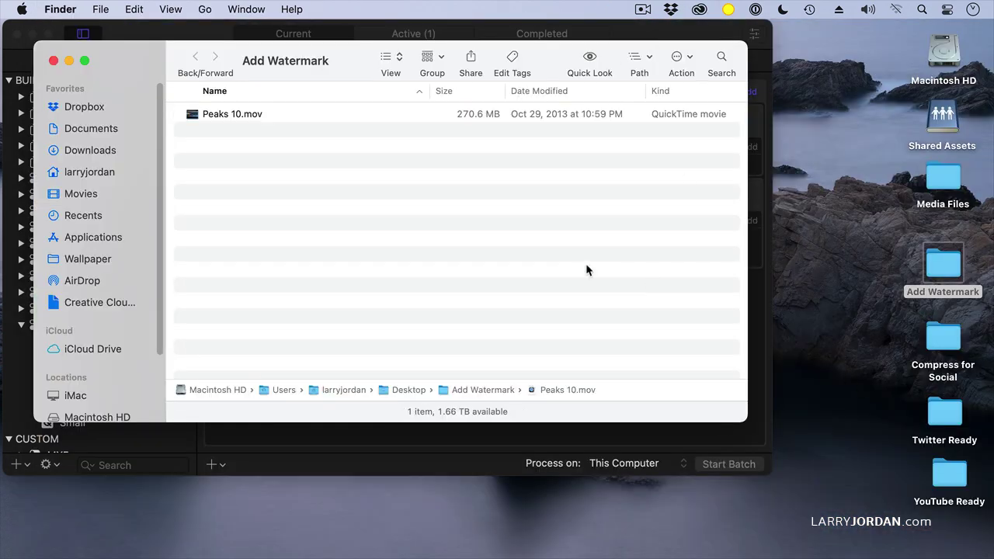
pyautogui.press('super+w')
# Step: Inspect the watermarked Peaks 10 file in Compress for Social: 1920 × 1080 ProRes 4444, 1.18 GB
pyautogui.doubleClick(942, 336)
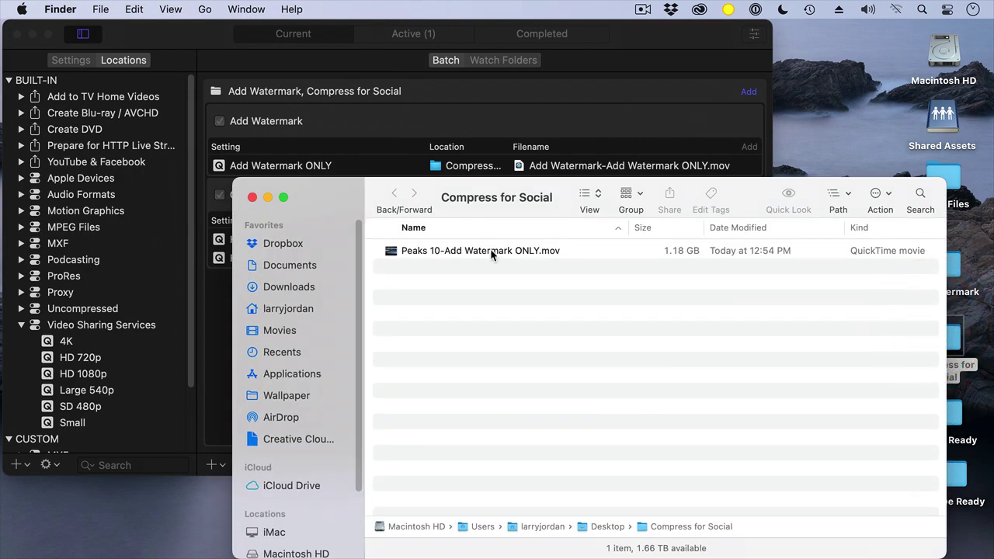
pyautogui.doubleClick(490, 250)
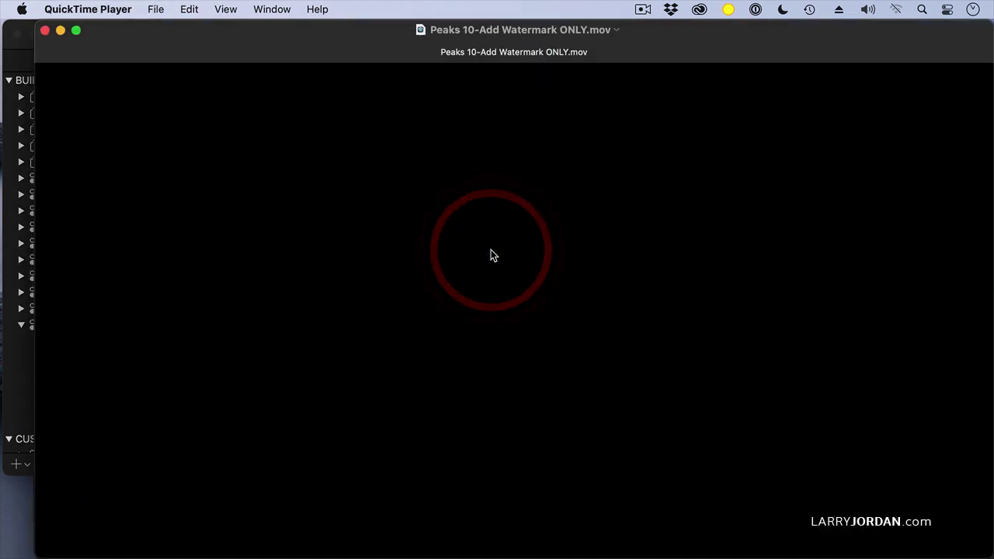
pyautogui.press('super+i')
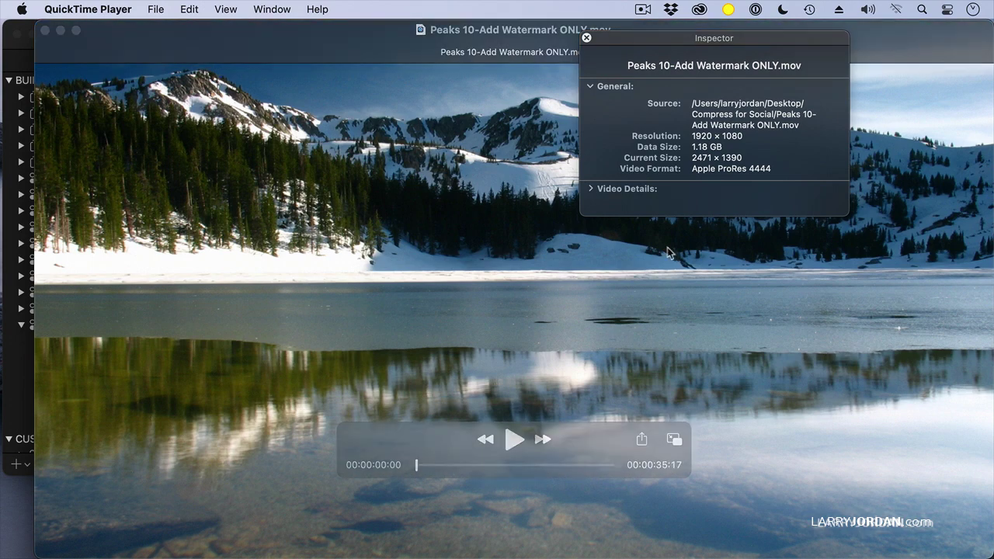
pyautogui.click(633, 34)
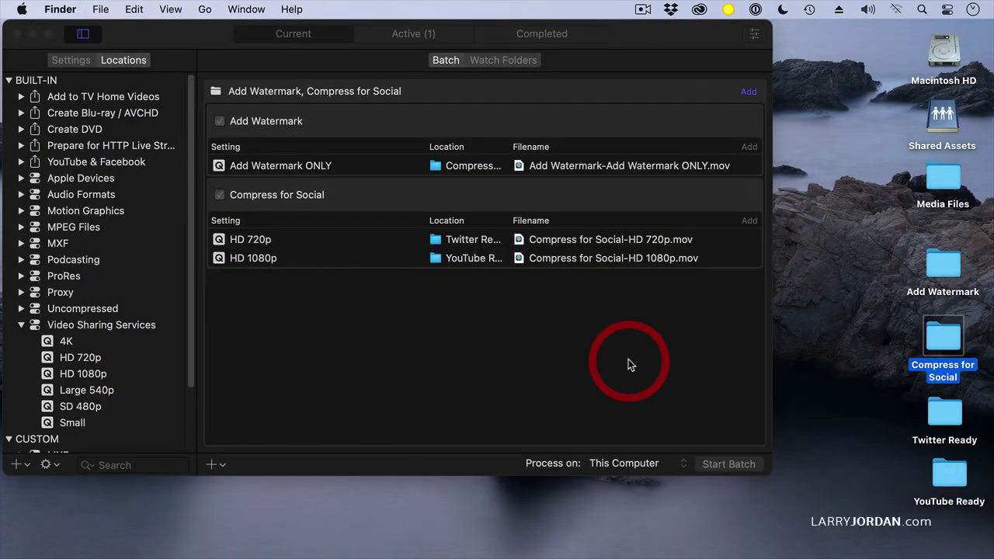
# Step: Confirm the Twitter Ready Peaks 10 file is 1280×720 H.264, then close the folder
pyautogui.click(945, 409)
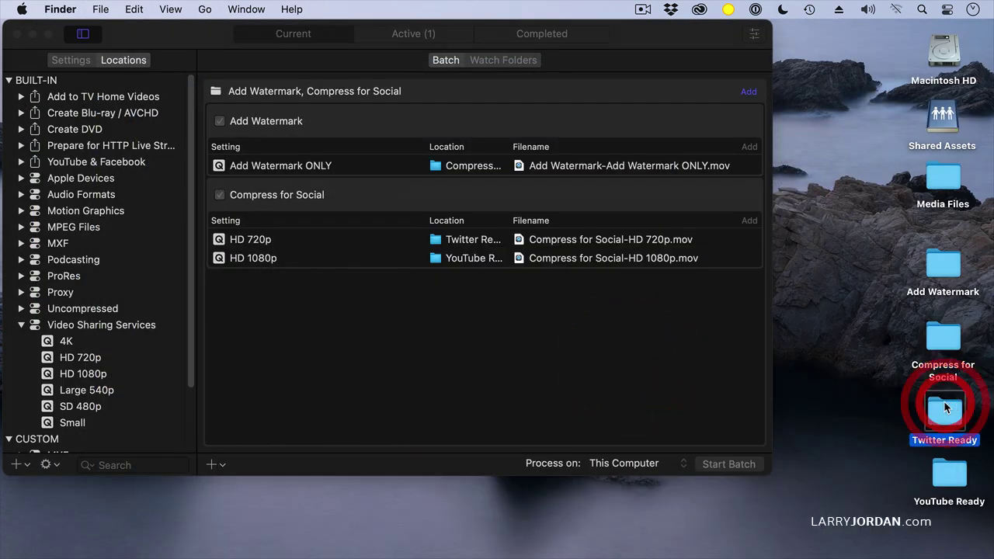
pyautogui.doubleClick(945, 409)
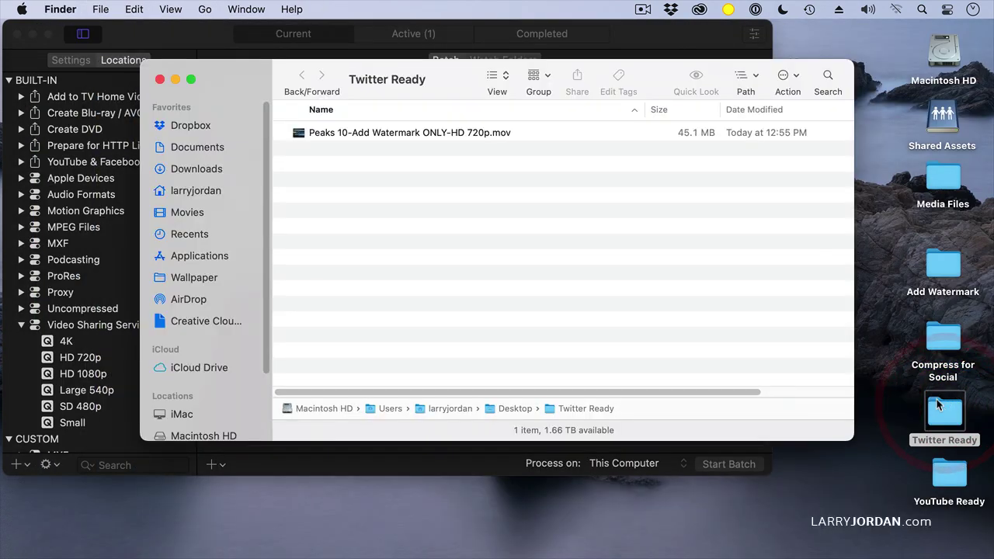
pyautogui.doubleClick(424, 134)
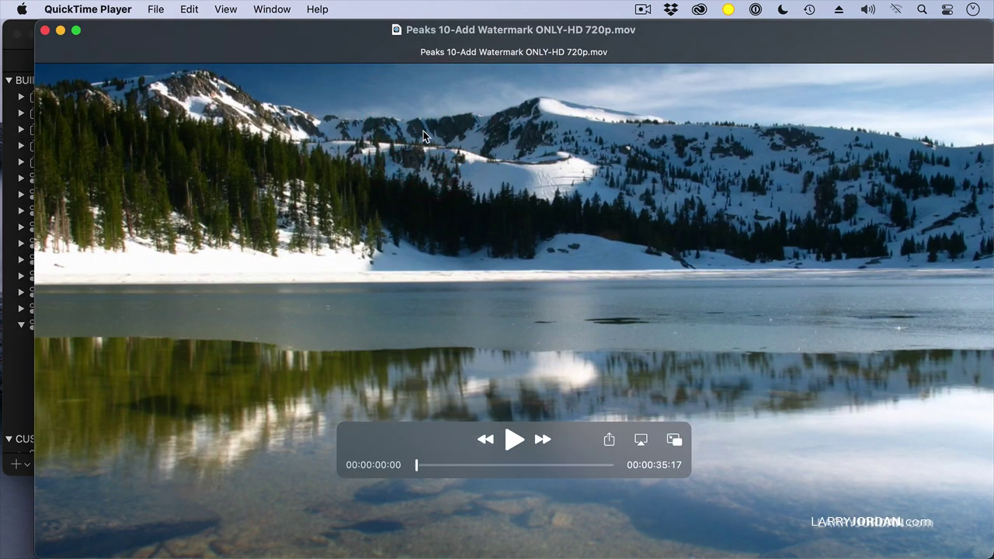
pyautogui.press('super+i')
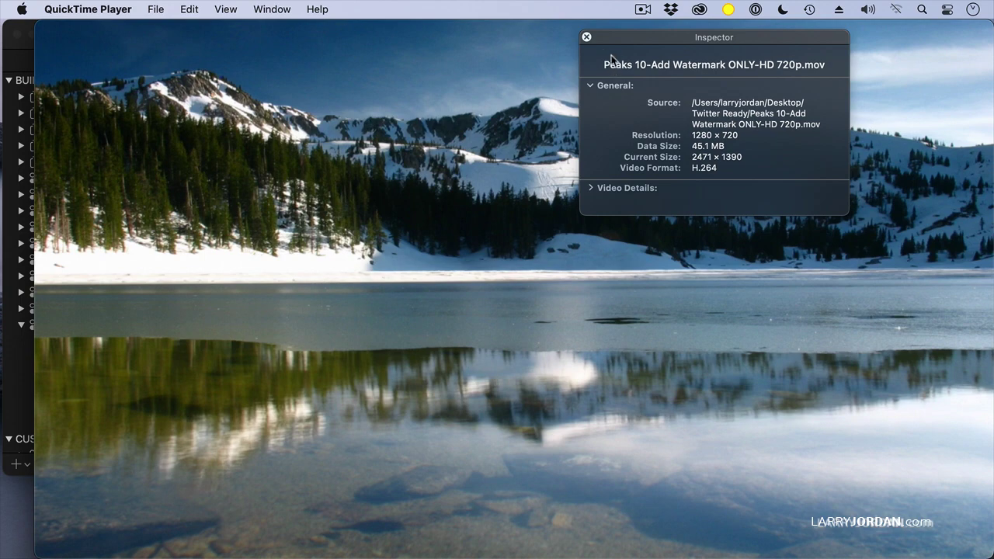
pyautogui.click(588, 38)
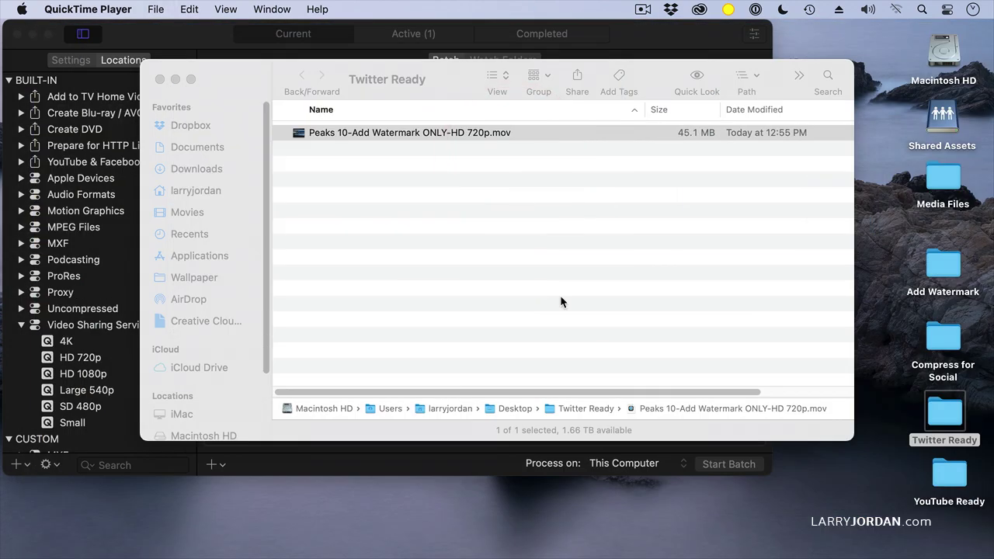
pyautogui.click(537, 320)
pyautogui.press('super+w')
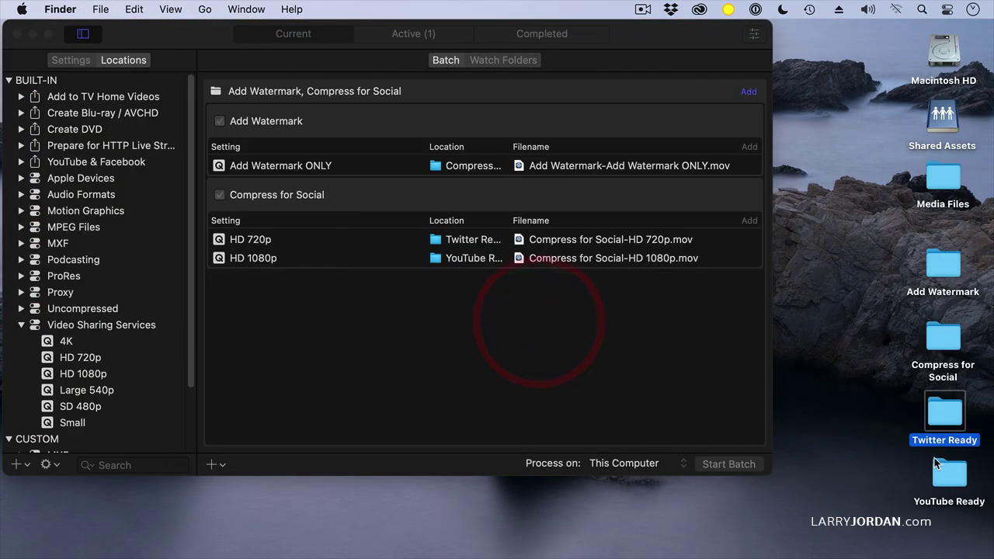
# Step: Open the 67.9 MB H.264 1080p Peaks 10 file from YouTube Ready and show its information
pyautogui.click(940, 466)
pyautogui.doubleClick(940, 466)
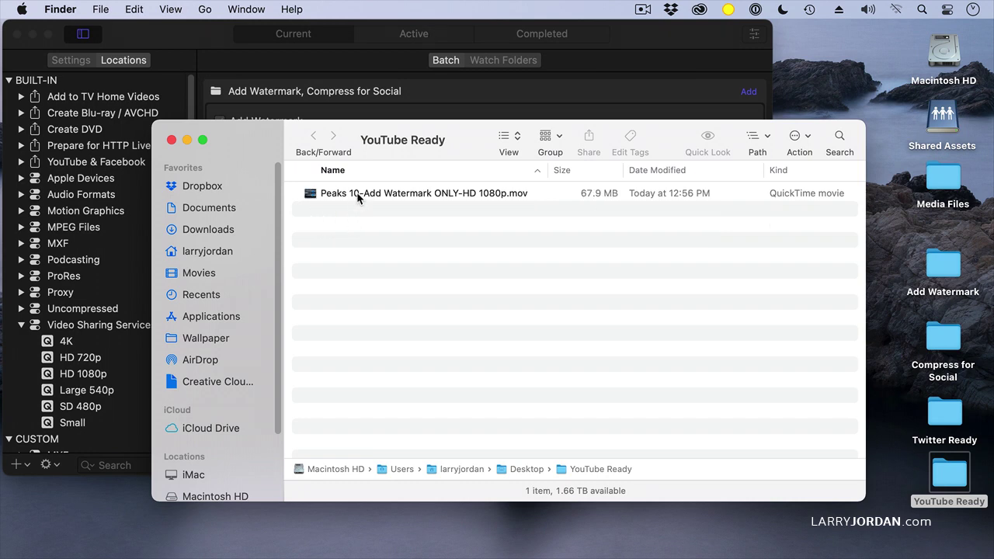
pyautogui.doubleClick(356, 194)
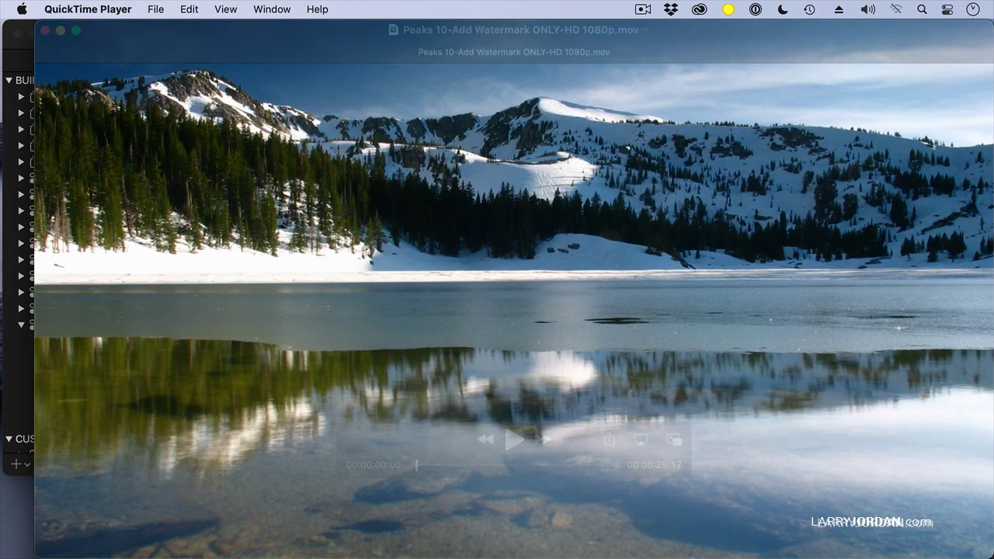
pyautogui.press('super+i')
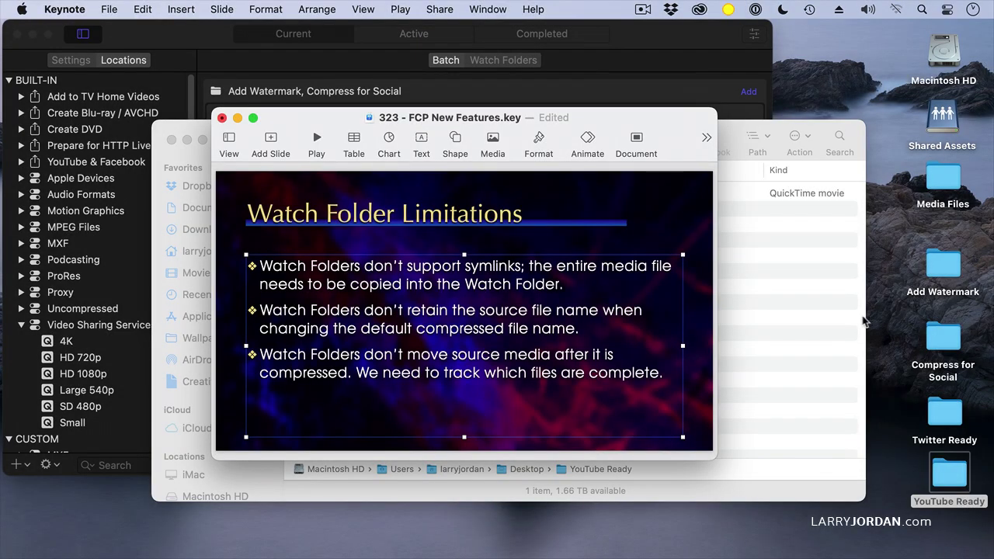
# Step: Select the original 270.6 MB Peaks 10.mov inside the Add Watermark folder
pyautogui.doubleClick(944, 265)
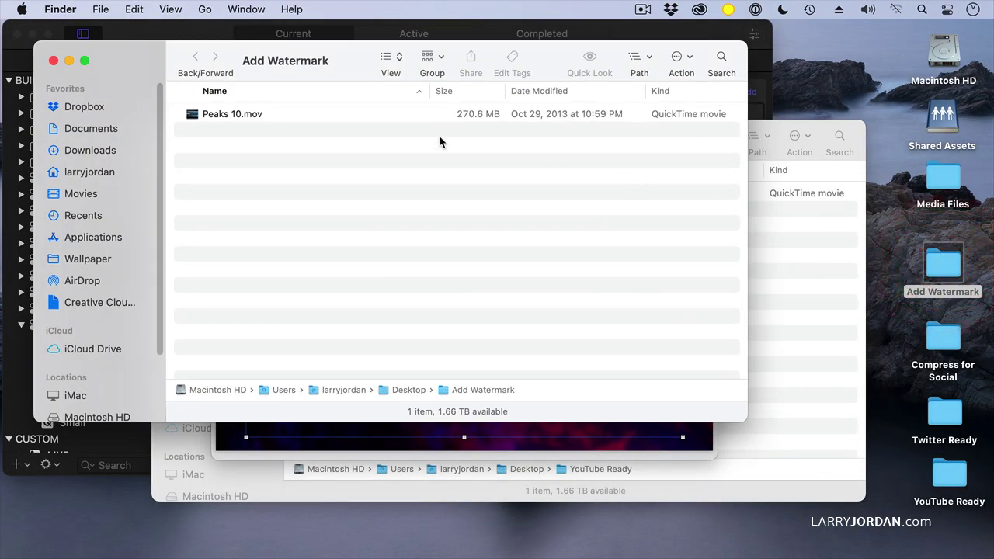
pyautogui.click(365, 117)
pyautogui.moveTo(335, 68); pyautogui.dragTo(337, 67)
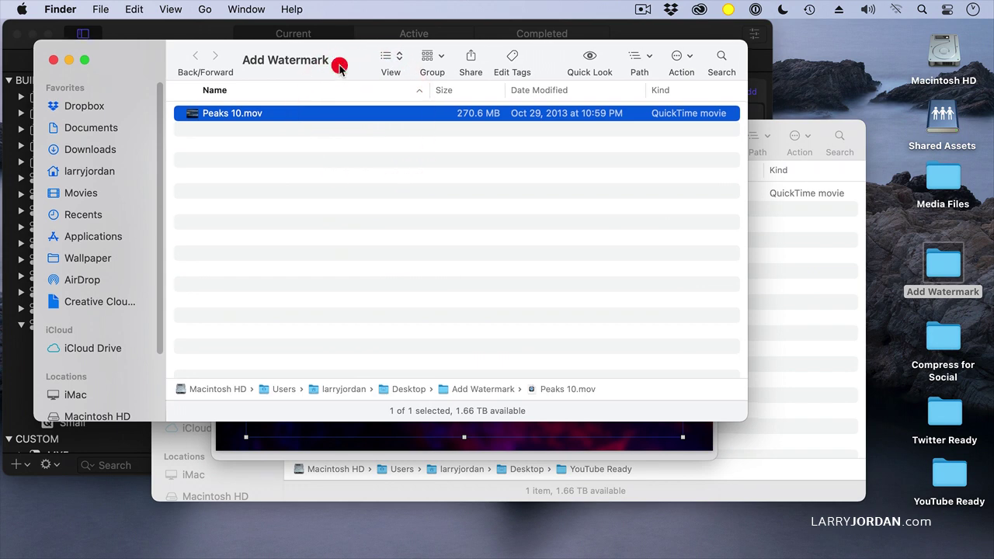